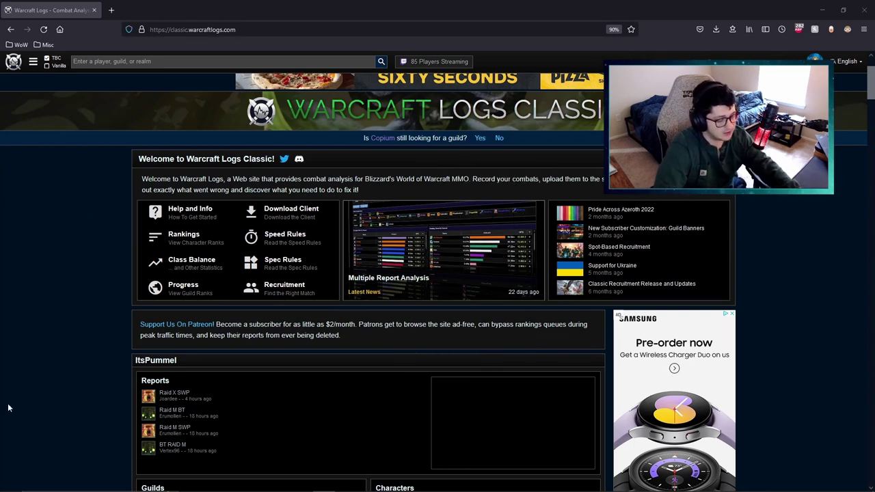
- Open the Raid X SWP report and scroll its Sunwell Plateau kills and trash fights
scroll(55, 224, "down", 1)
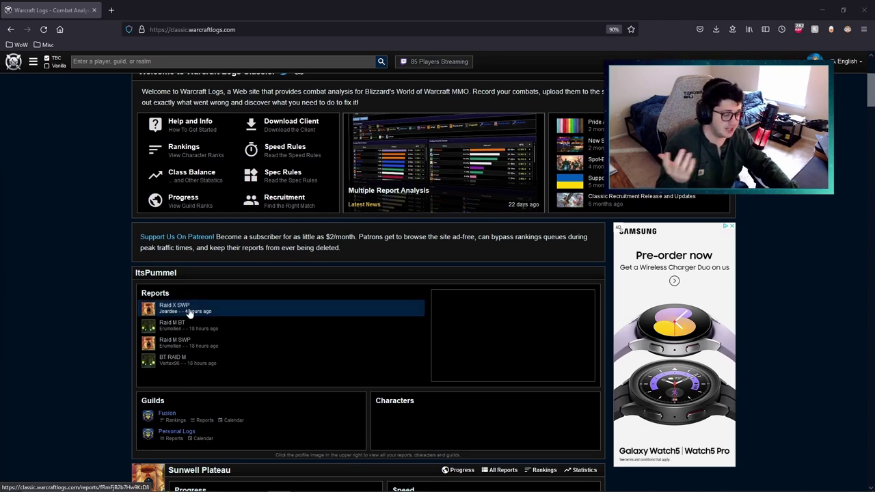
left_click(189, 312)
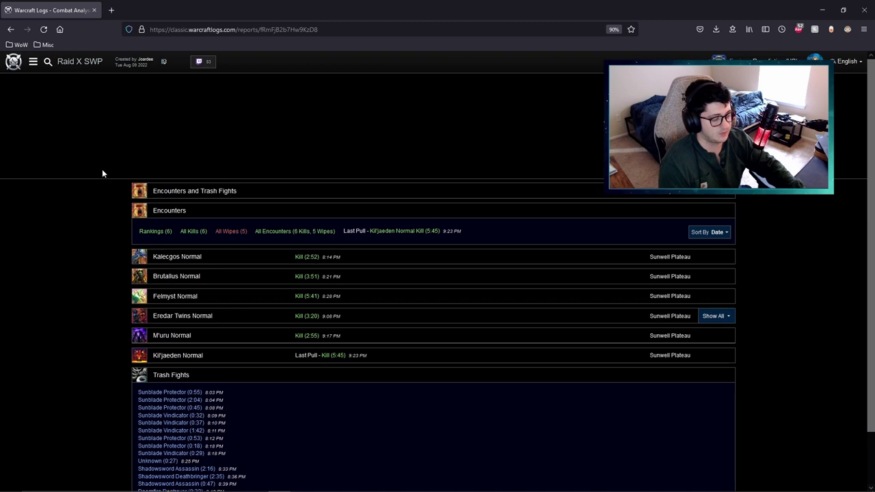
scroll(82, 171, "down", 1)
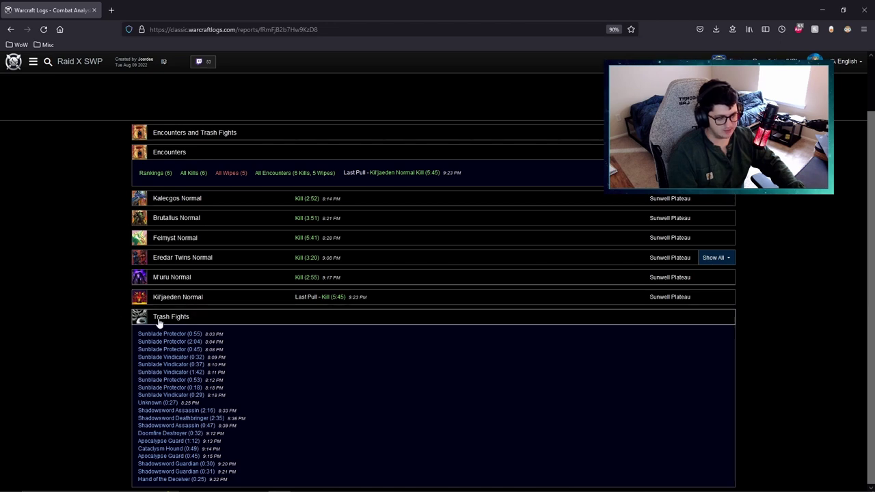
- Show per-player Damage Done for all encounters and trash fights together
left_click(205, 135)
left_click(195, 182)
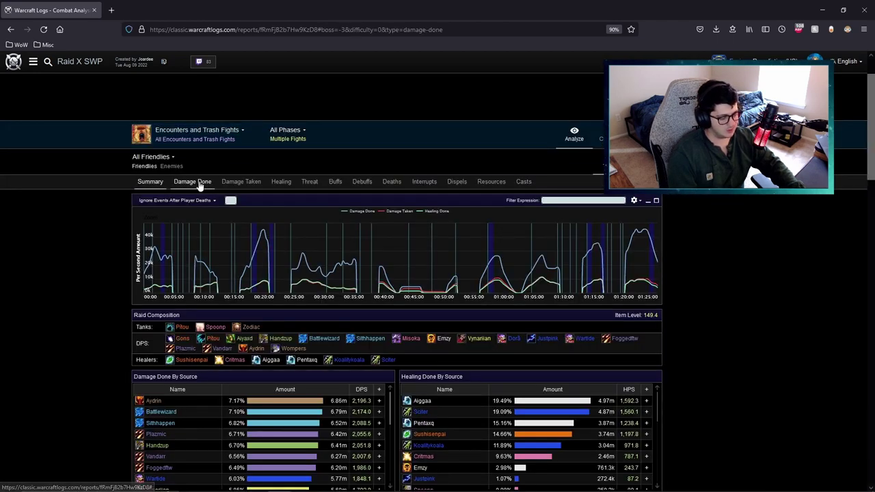
scroll(94, 258, "down", 1)
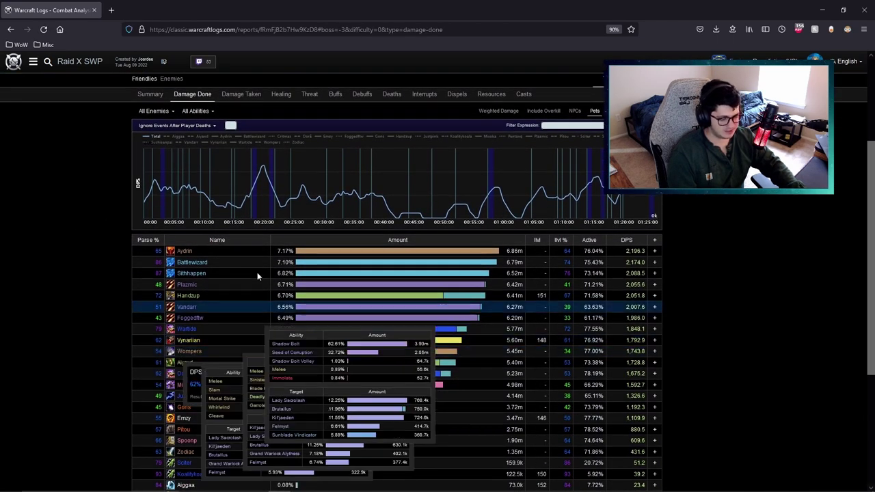
mouse_move(206, 296)
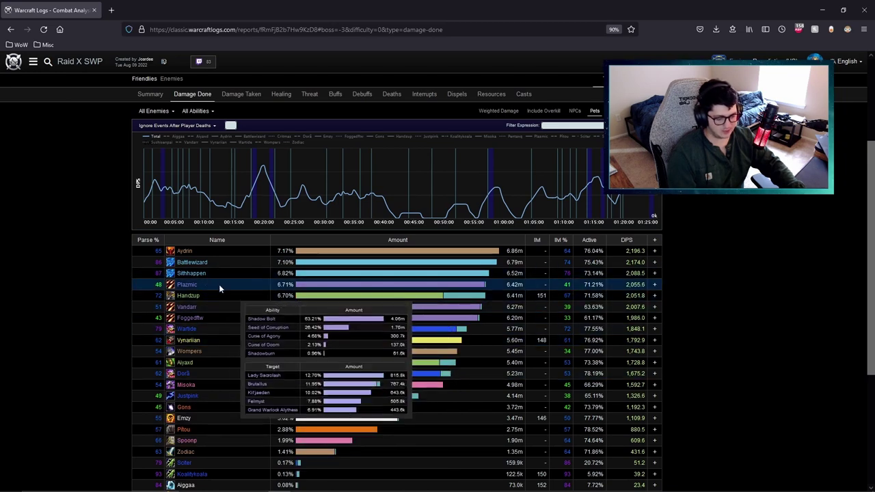
scroll(94, 276, "up", 1)
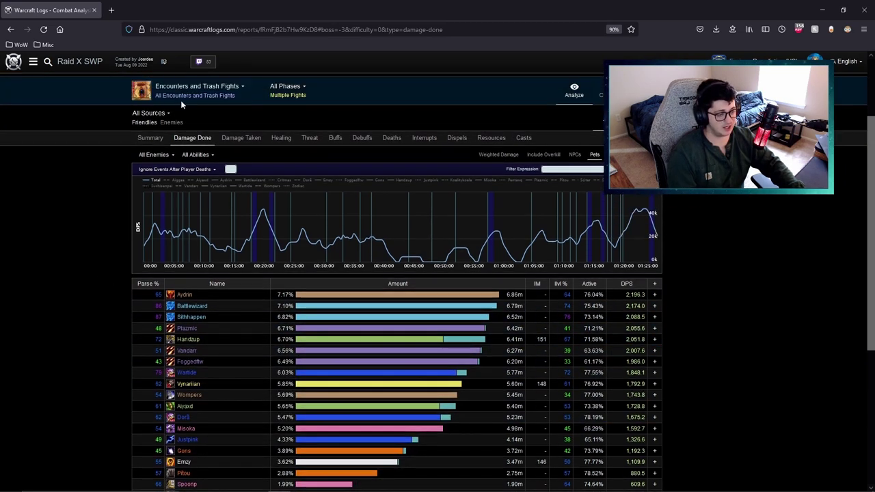
- Limit the Damage Done view to all boss encounters only
left_click(182, 95)
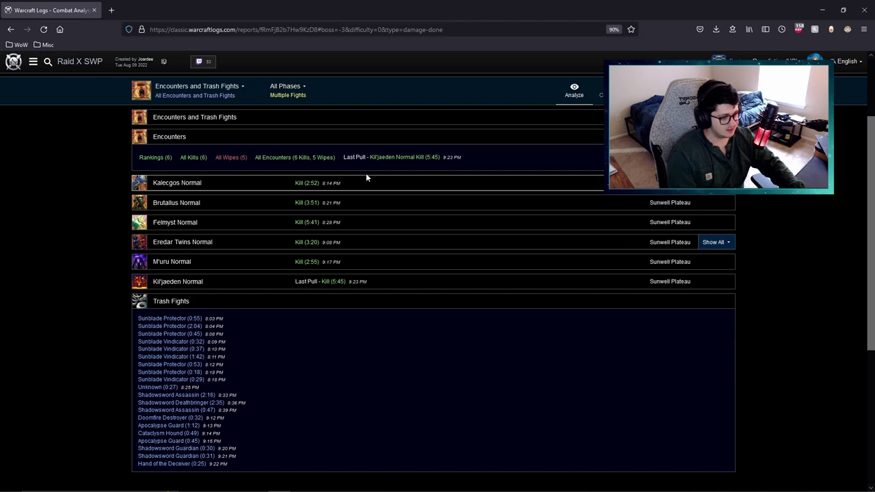
left_click(304, 162)
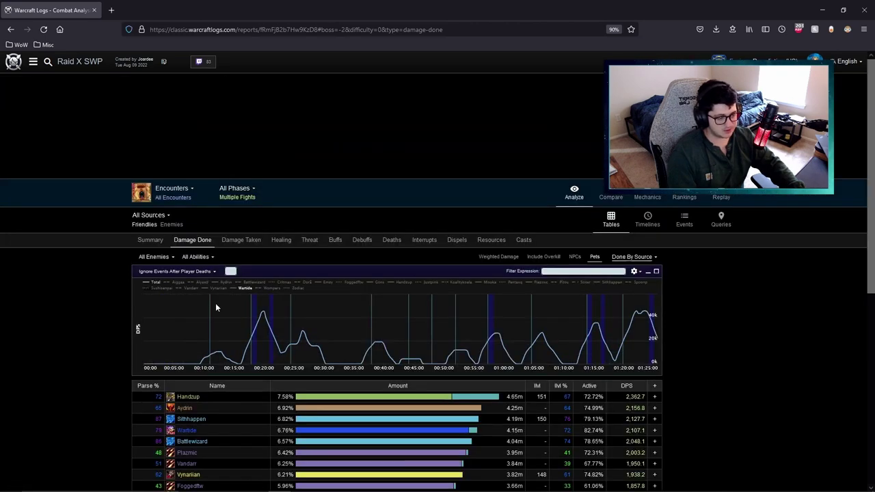
scroll(75, 270, "down", 2)
scroll(203, 383, "down", 1)
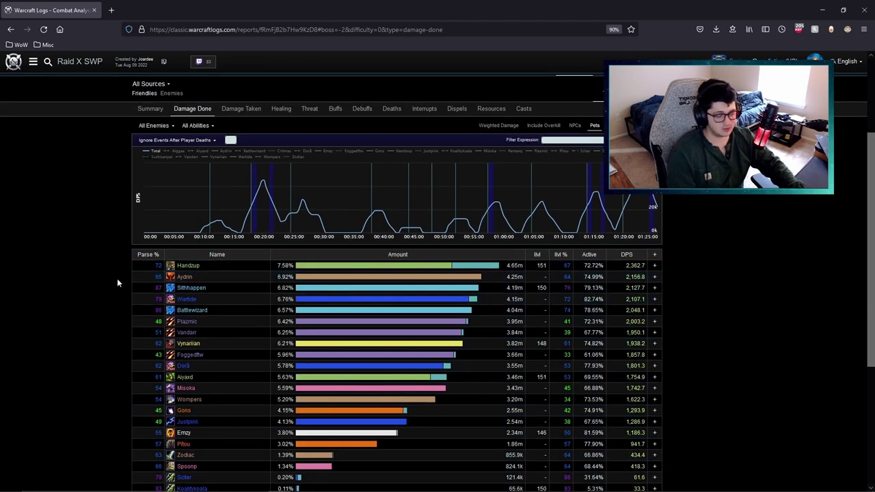
scroll(137, 240, "up", 1)
- Switch the damage view to Trash Fights and reopen the fight list
left_click(187, 103)
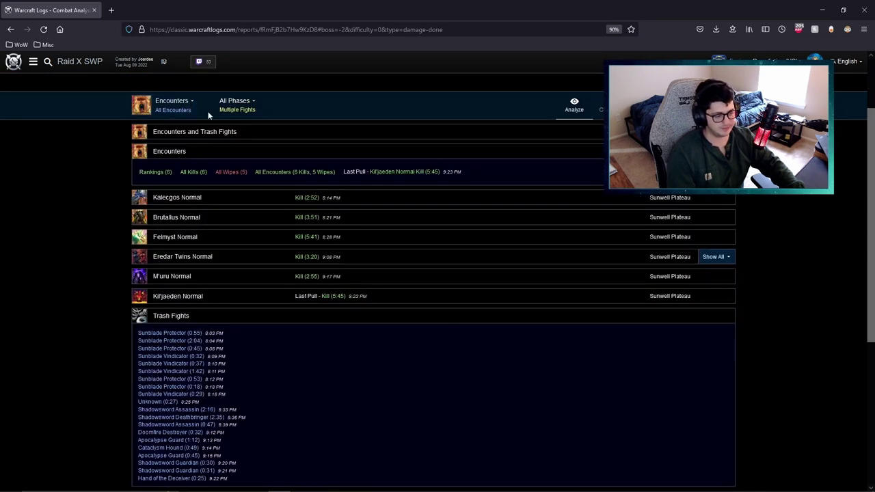
left_click(220, 320)
scroll(68, 249, "down", 3)
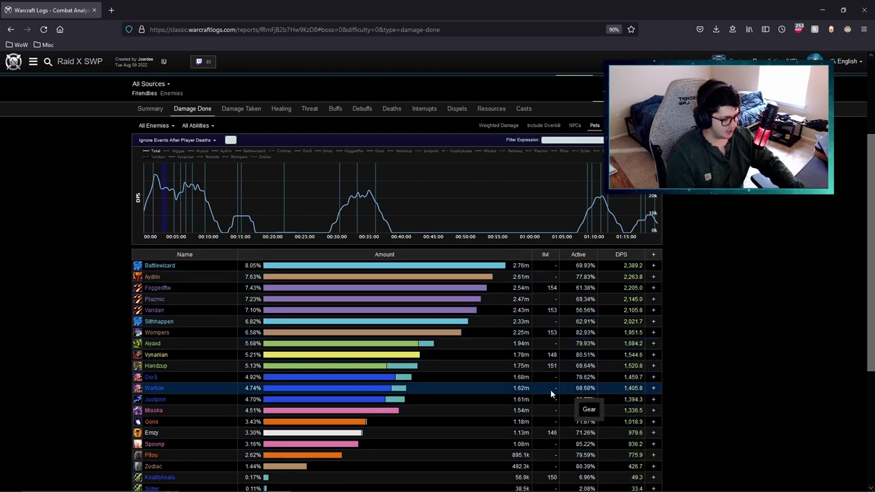
scroll(167, 174, "up", 1)
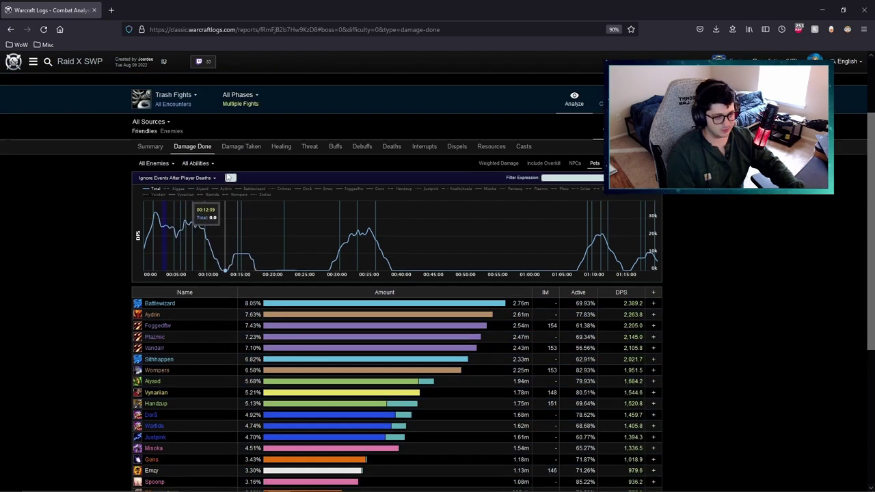
left_click(179, 146)
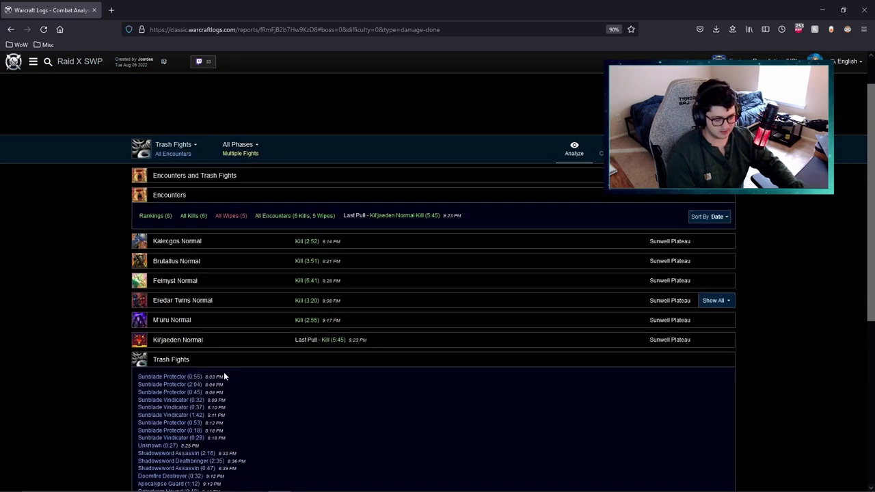
- Show damage, then healing, for the five Eredar Twins wipes
left_click(710, 301)
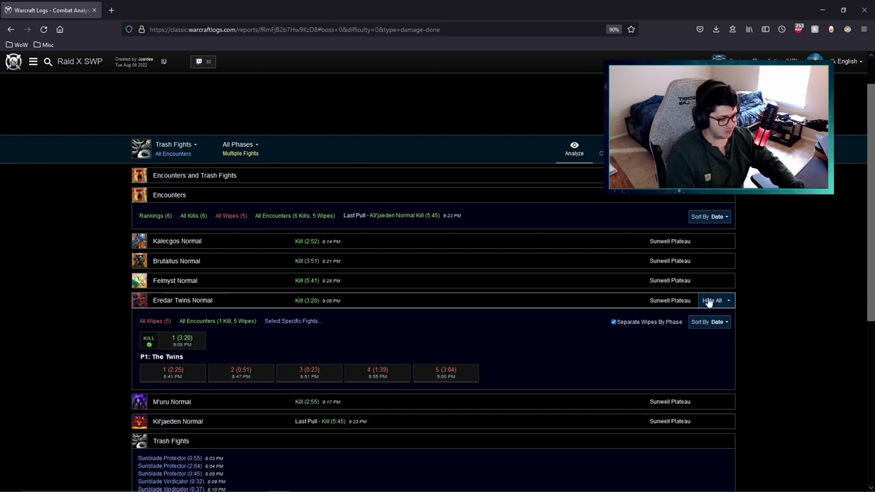
left_click(165, 322)
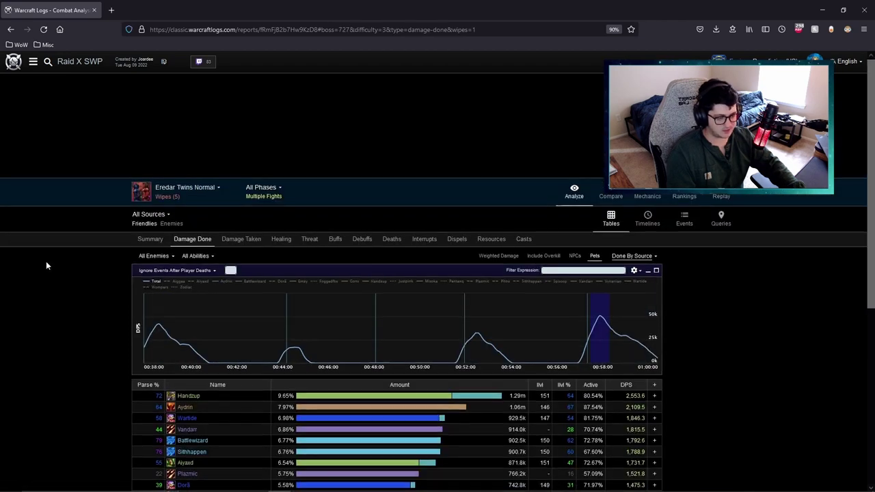
scroll(62, 215, "down", 2)
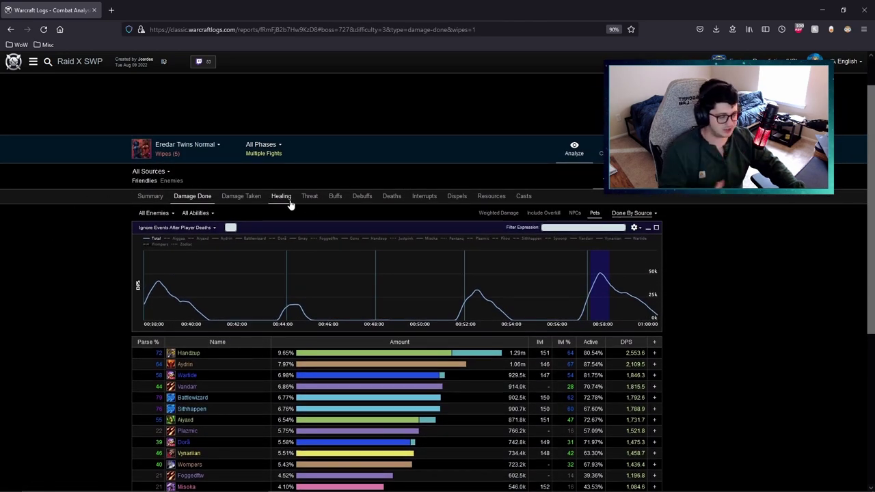
left_click(286, 199)
scroll(106, 252, "down", 1)
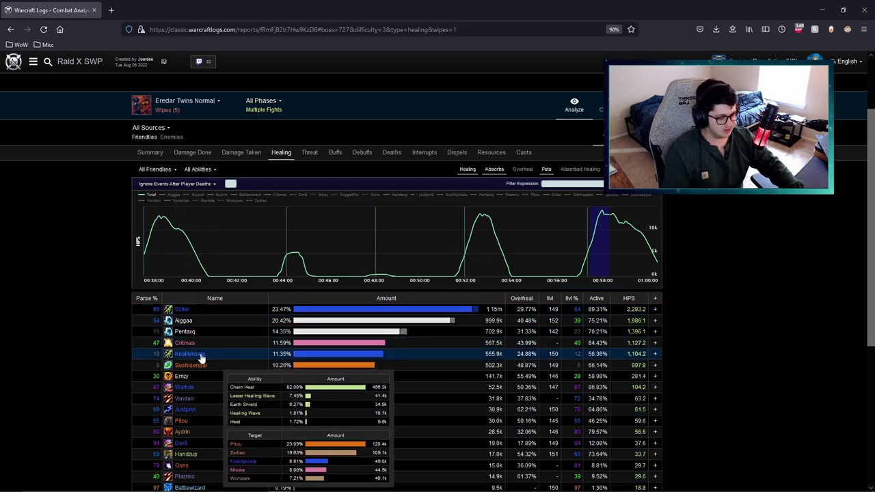
- Show healing done across all encounters and trash fights, led by Aiggaa at 19.49%
mouse_move(202, 345)
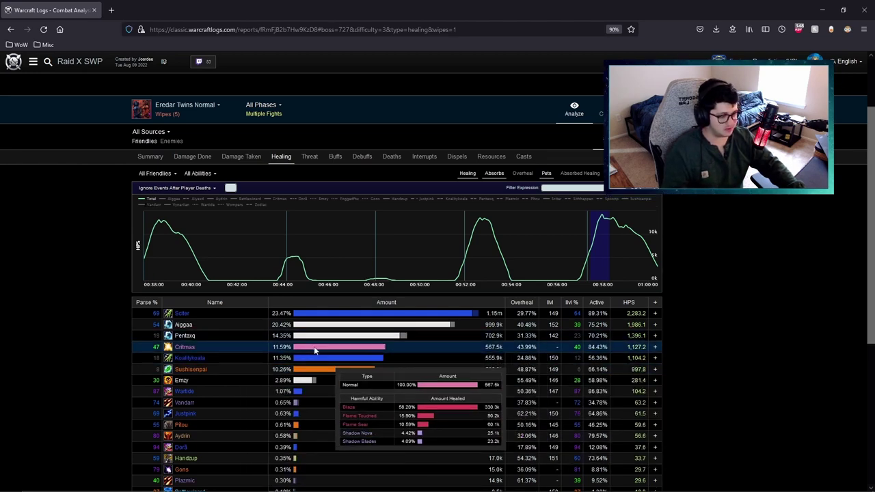
scroll(314, 346, "up", 1)
left_click(205, 146)
left_click(203, 173)
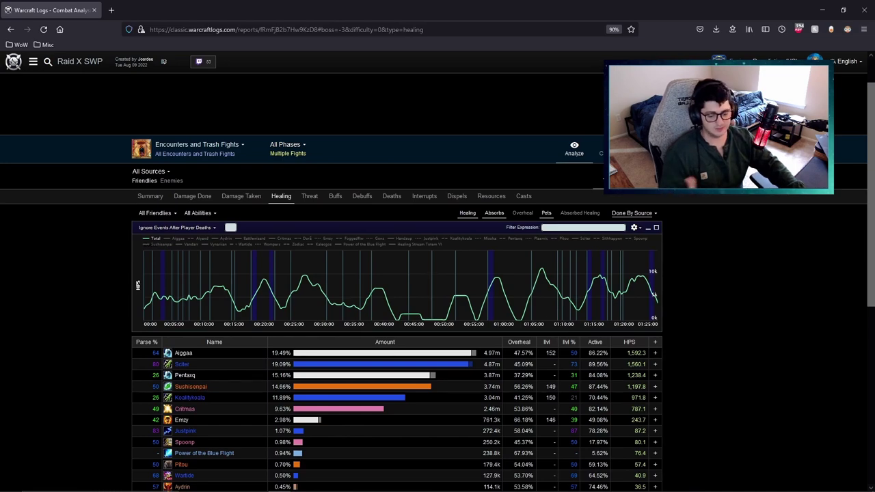
- Collapse the Eredar Twins pulls and show all-fights Damage Done, topped by Aydrin at 7.17%
left_click(150, 195)
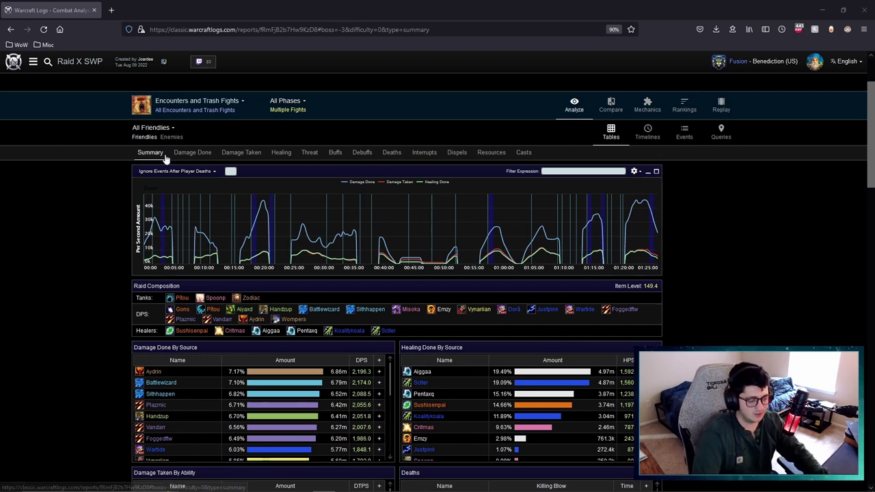
left_click(199, 104)
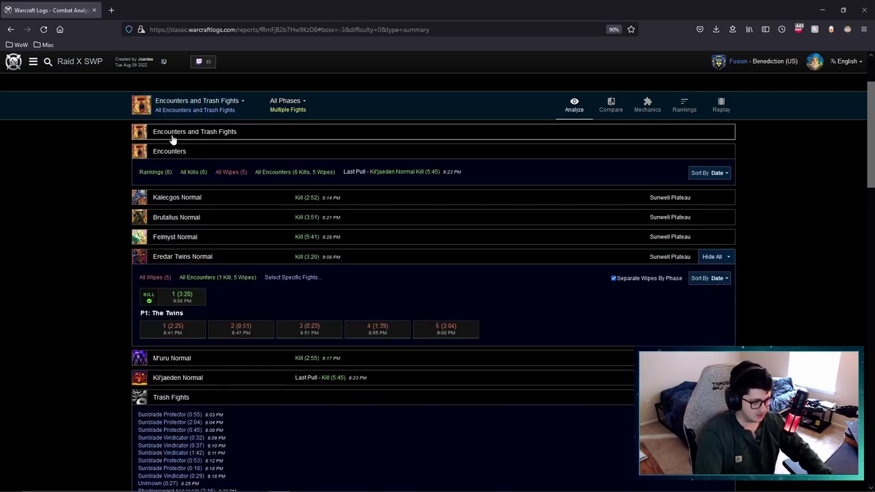
left_click(714, 256)
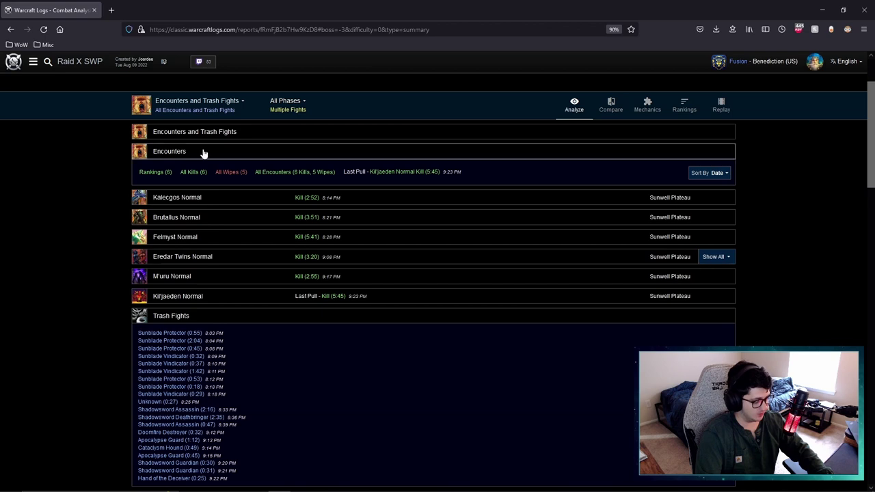
left_click(218, 106)
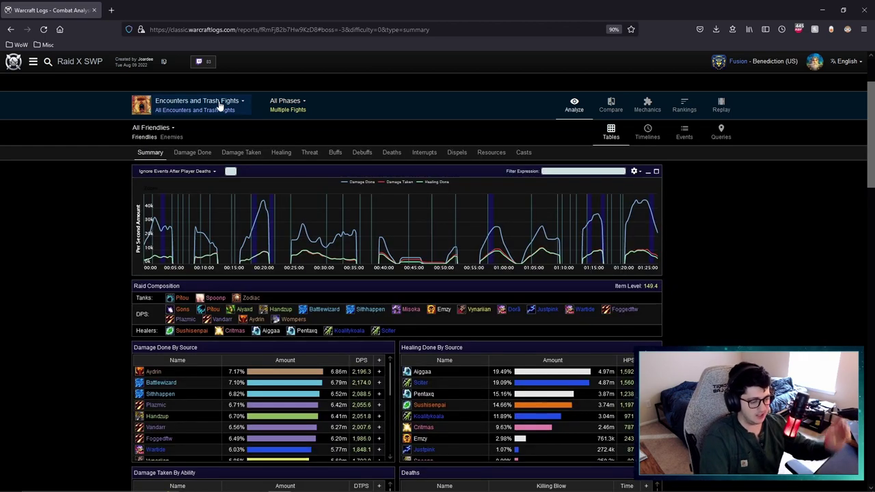
left_click(190, 153)
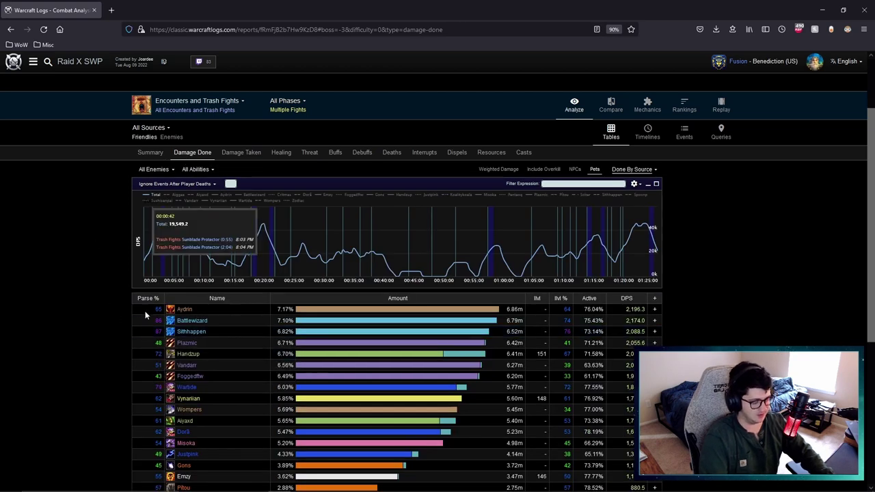
mouse_move(180, 316)
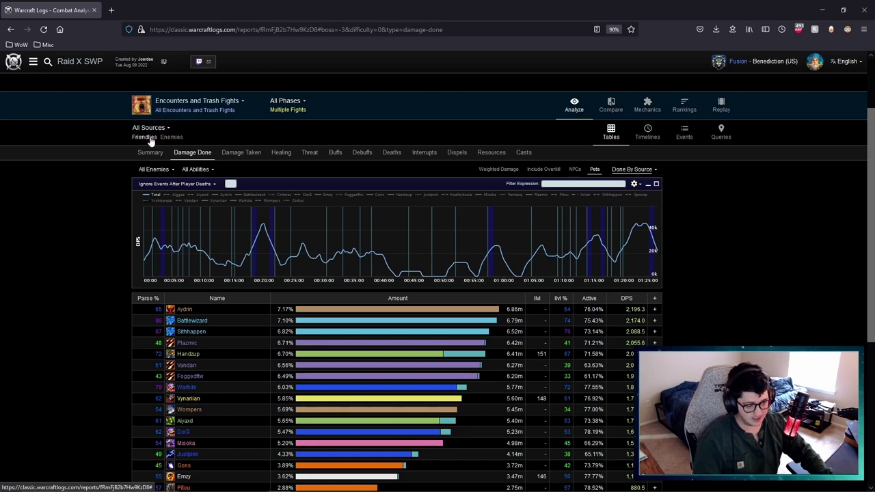
- Inspect Brutallus's damage by ability (Melee, Meteor Slash), then reset to All Sources
left_click(171, 137)
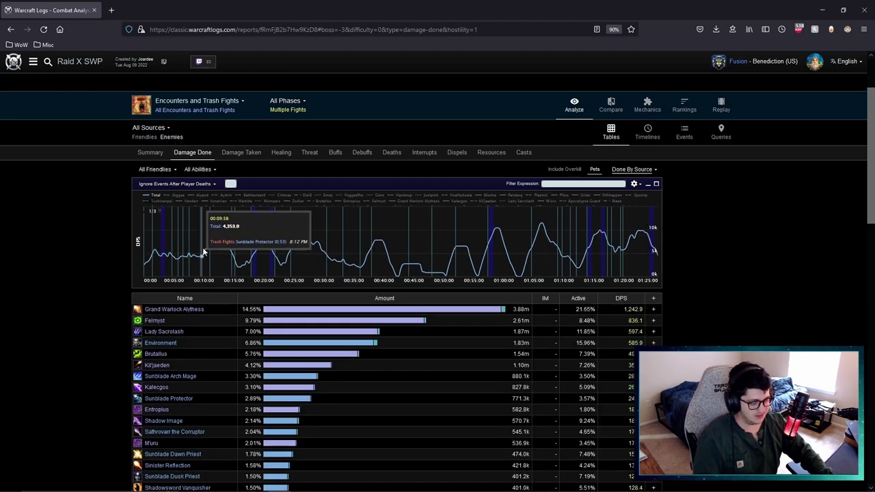
mouse_move(195, 309)
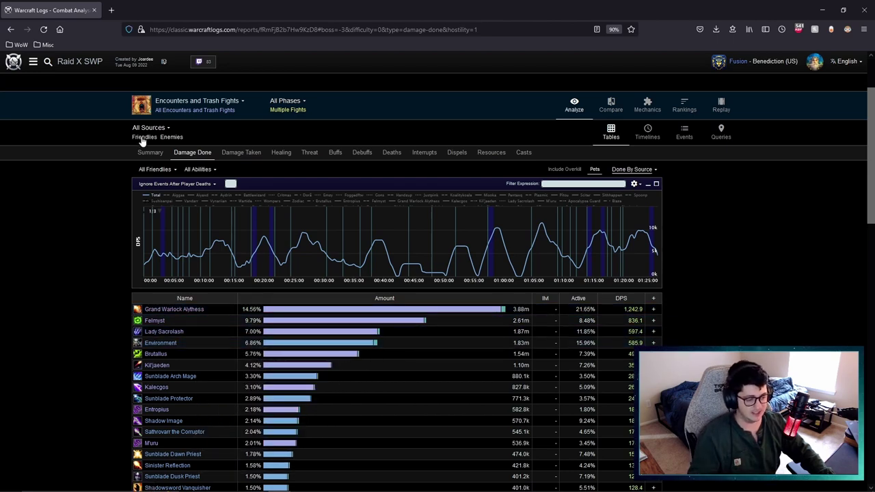
mouse_move(149, 129)
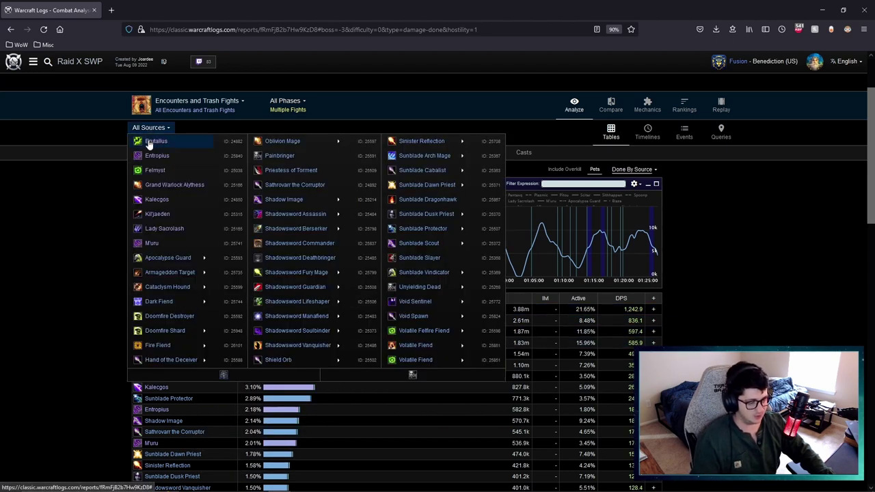
left_click(148, 142)
mouse_move(163, 322)
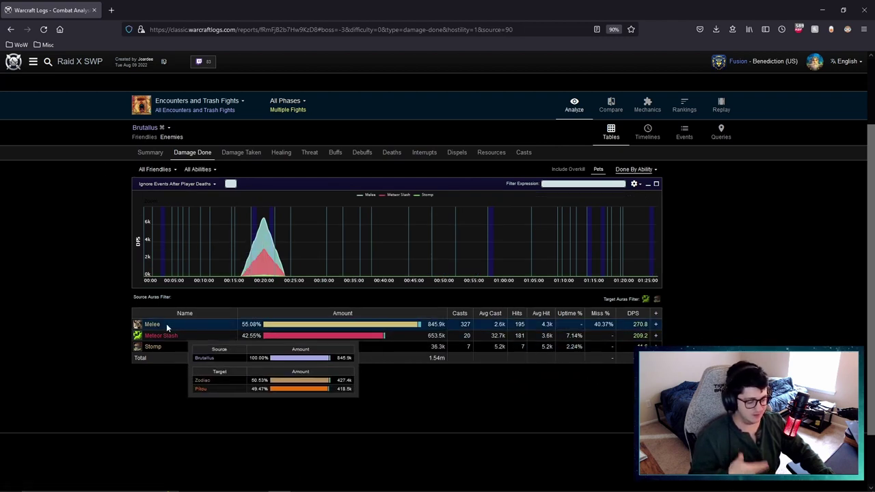
mouse_move(168, 340)
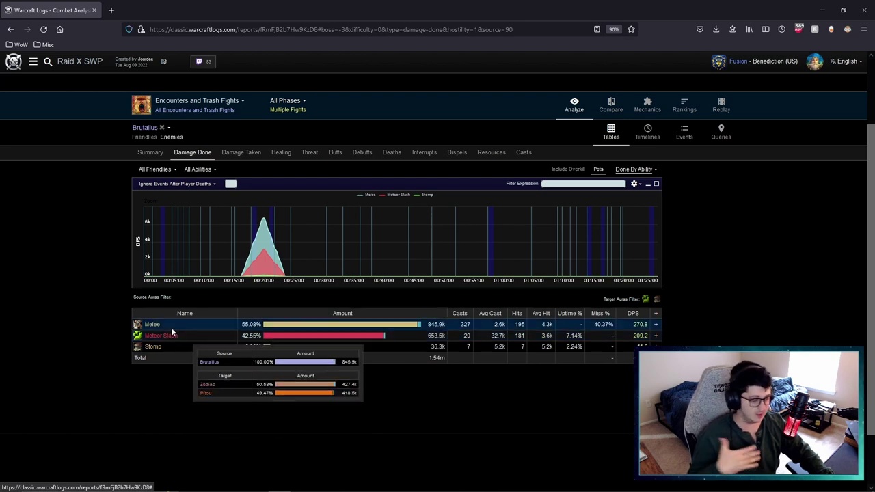
left_click(145, 138)
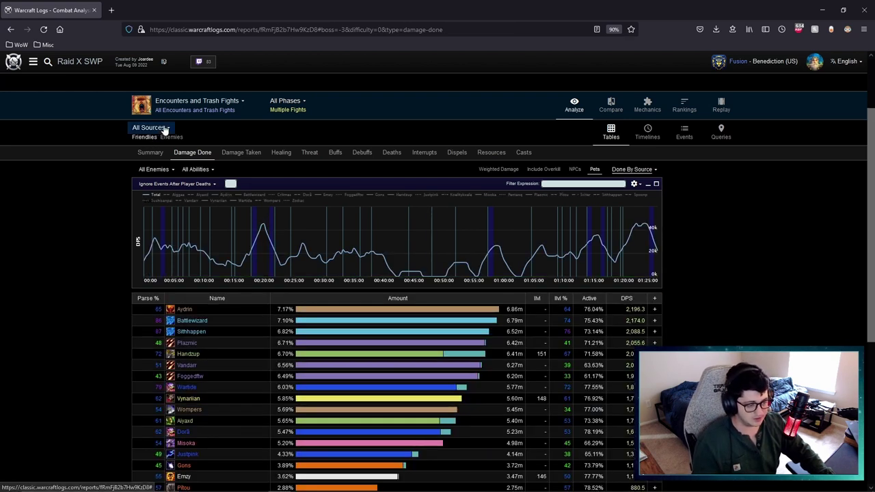
- Open the Damage Taken table and toggle between Enemies and Friendlies
left_click(234, 154)
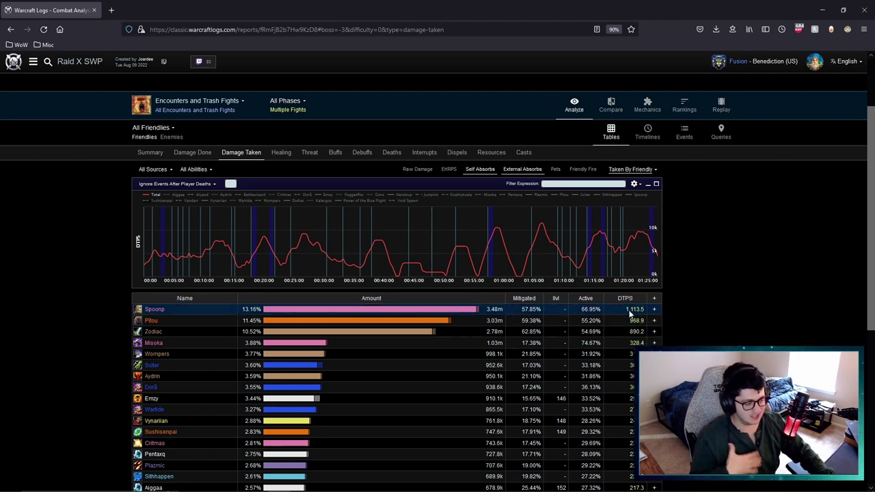
left_click(171, 138)
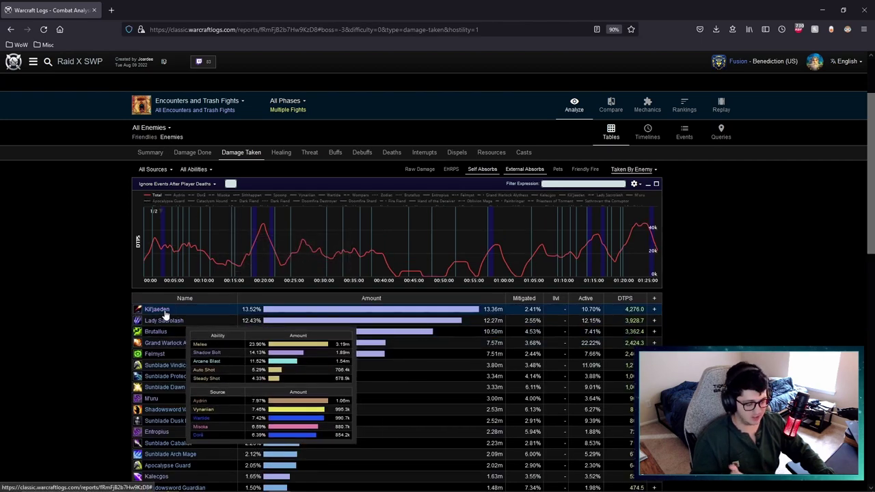
left_click(145, 138)
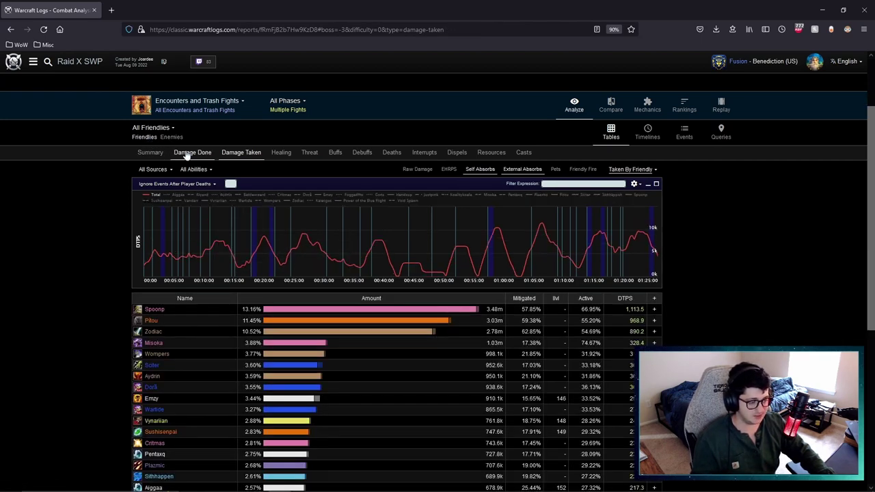
- Filter damage taken by Brutallus, then by Arcane Explosion, clearing each filter afterward
mouse_move(157, 177)
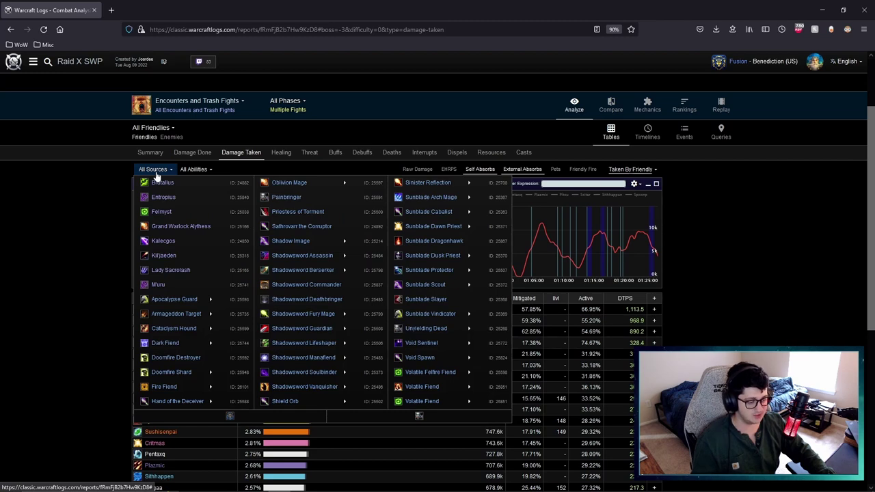
left_click(159, 184)
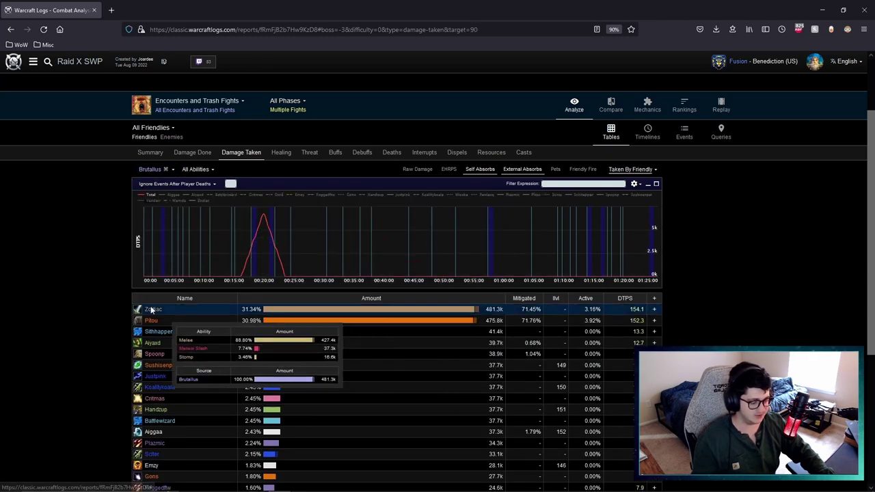
left_click(166, 169)
mouse_move(197, 171)
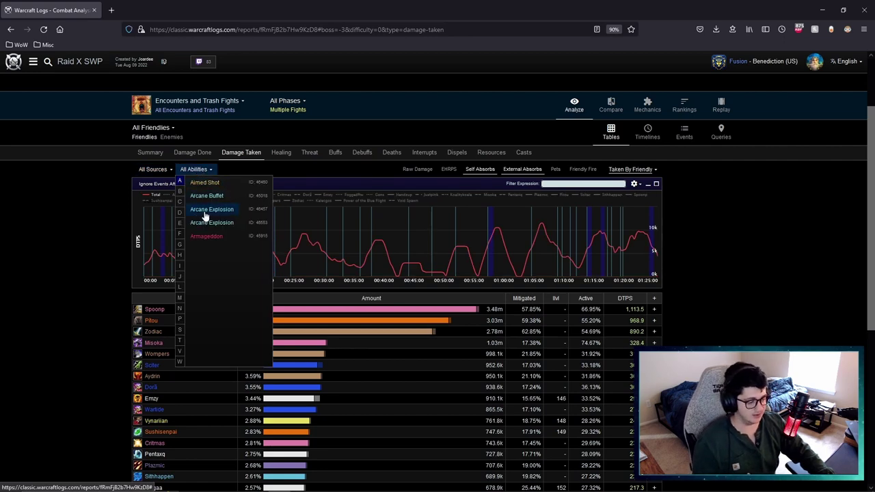
left_click(205, 210)
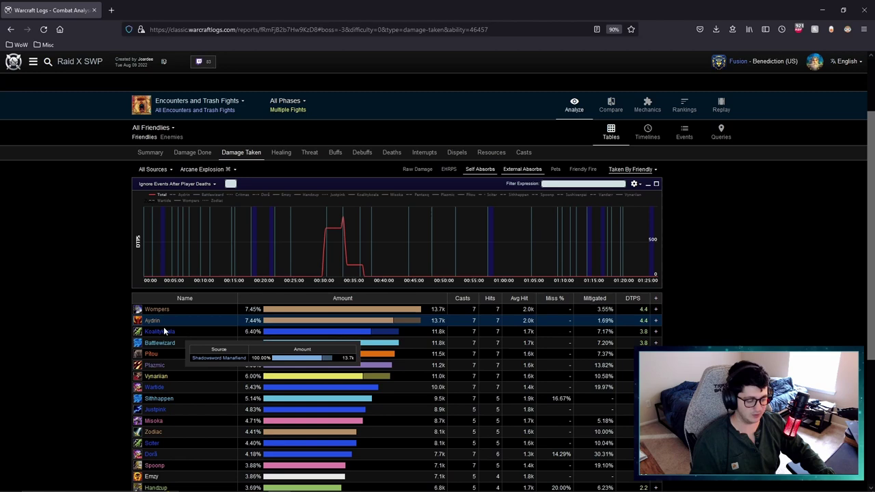
left_click(228, 170)
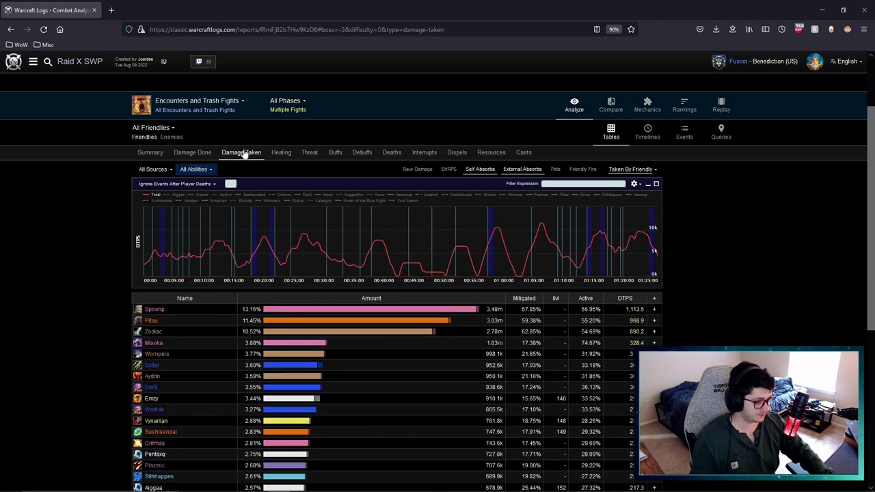
- Look over the Healing table's player and ability filters, then show Threat tanking time per enemy
left_click(280, 154)
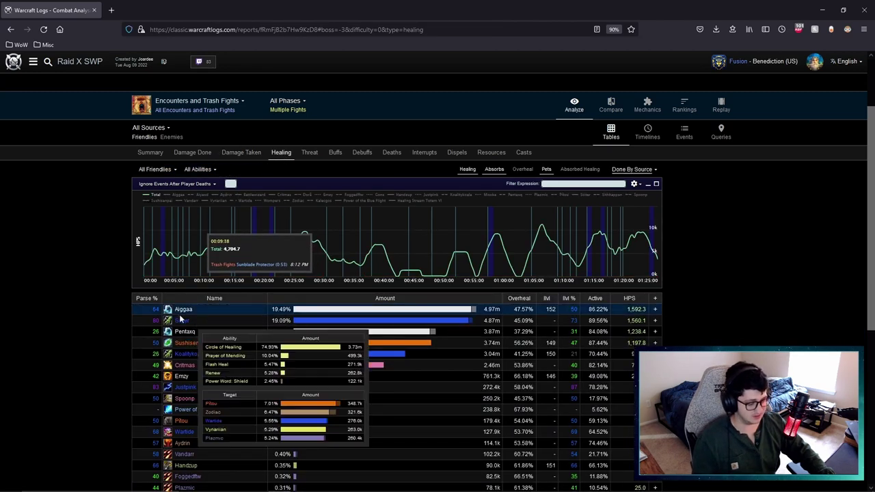
left_click(160, 170)
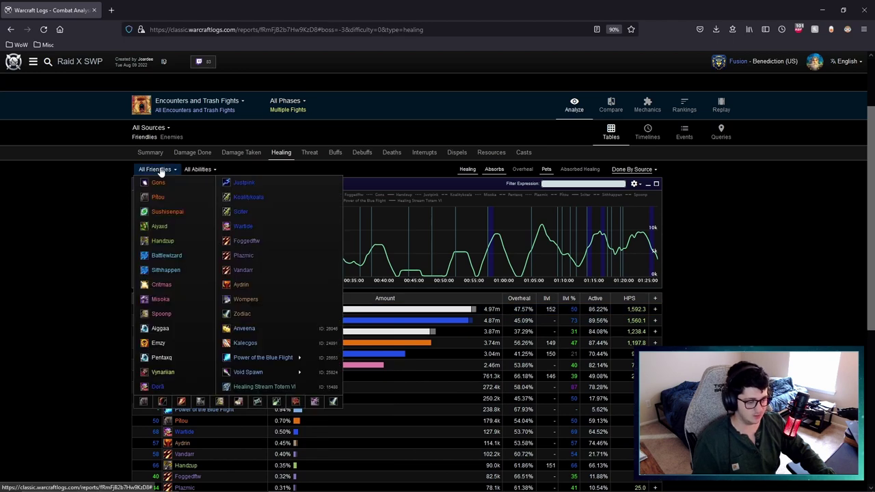
left_click(201, 170)
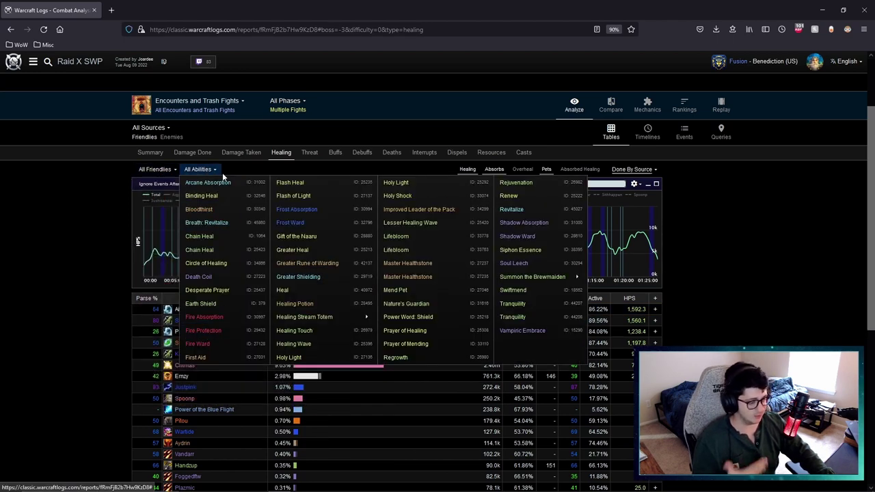
left_click(305, 154)
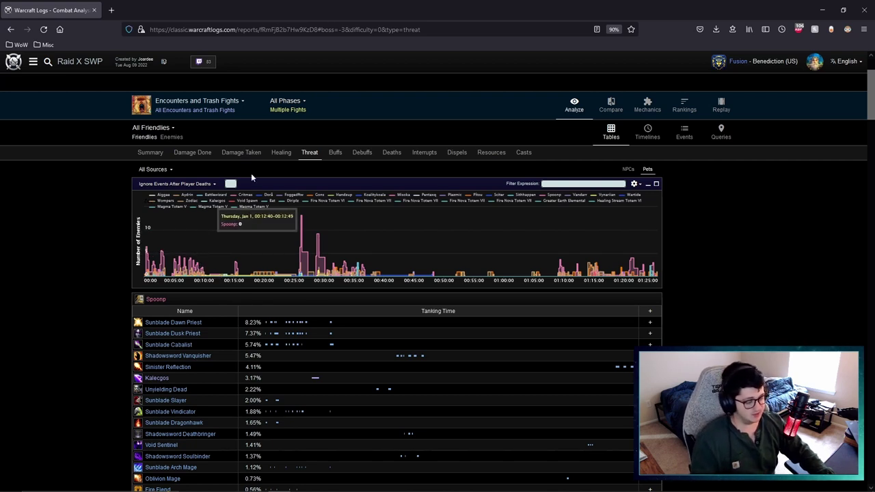
- Show Buffs uptimes and scroll through the Major Group and Individual Cooldown tables
left_click(335, 152)
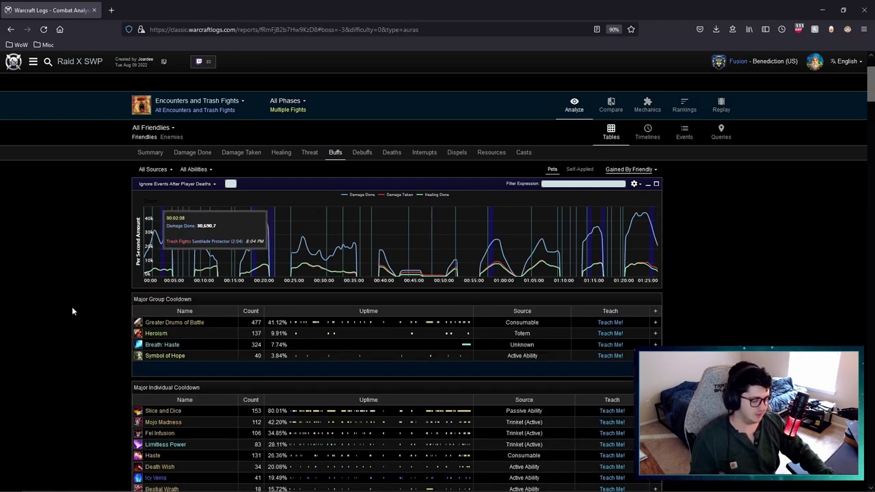
scroll(71, 312, "down", 1)
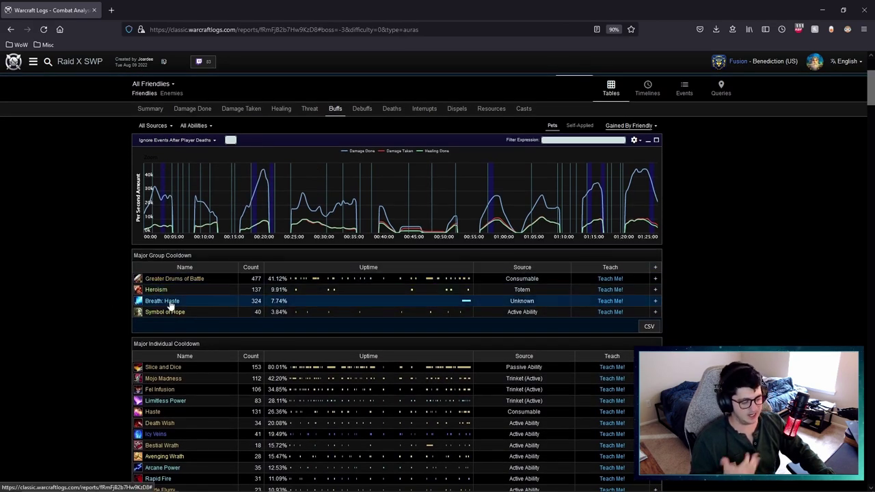
scroll(171, 305, "down", 1)
scroll(166, 318, "down", 1)
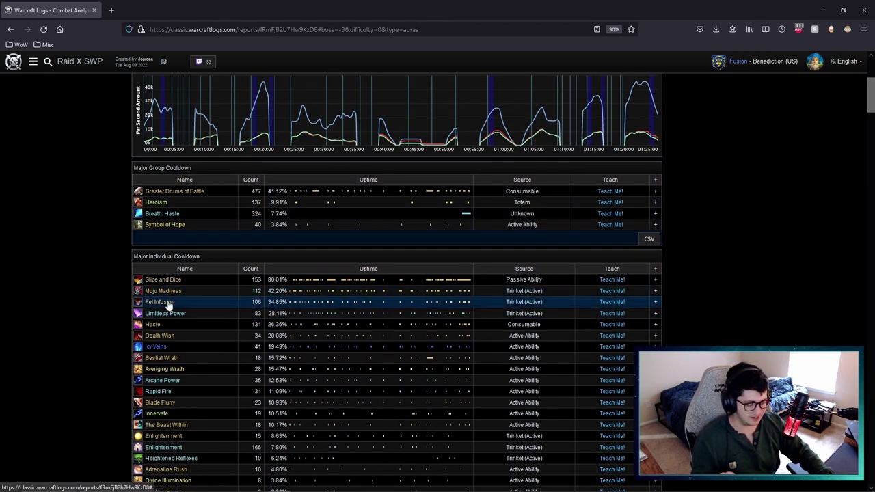
scroll(172, 308, "down", 2)
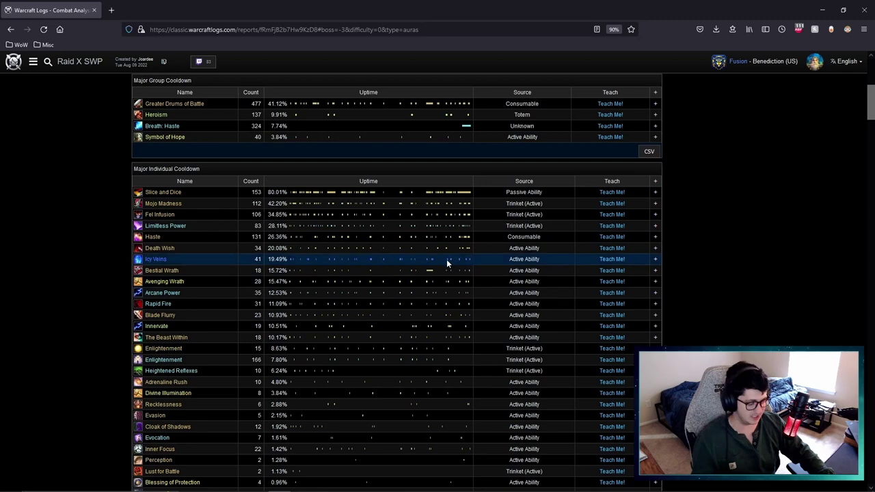
scroll(259, 195, "up", 5)
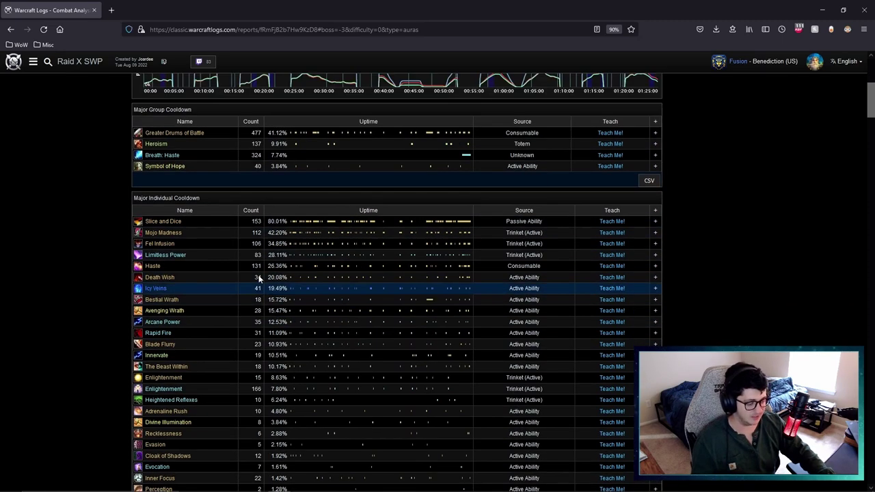
- Review friendly then enemy Debuffs uptimes, then switch to the Deaths view
left_click(362, 153)
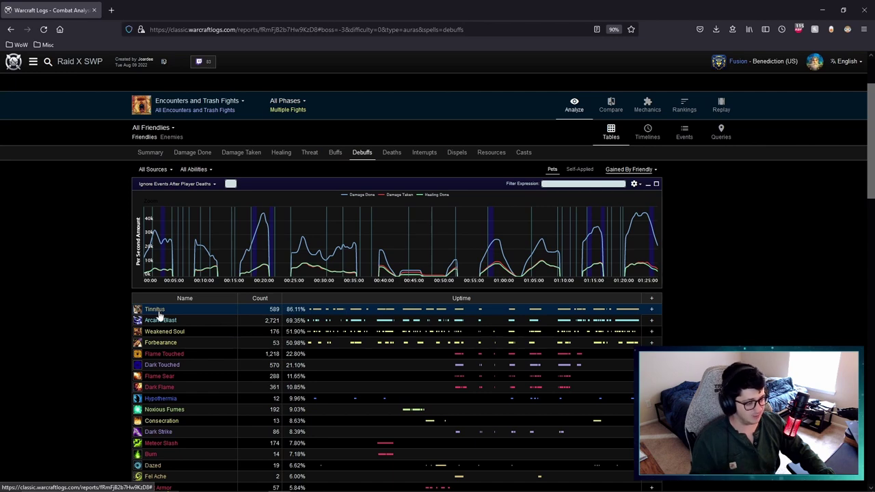
scroll(167, 311, "down", 1)
scroll(264, 318, "up", 1)
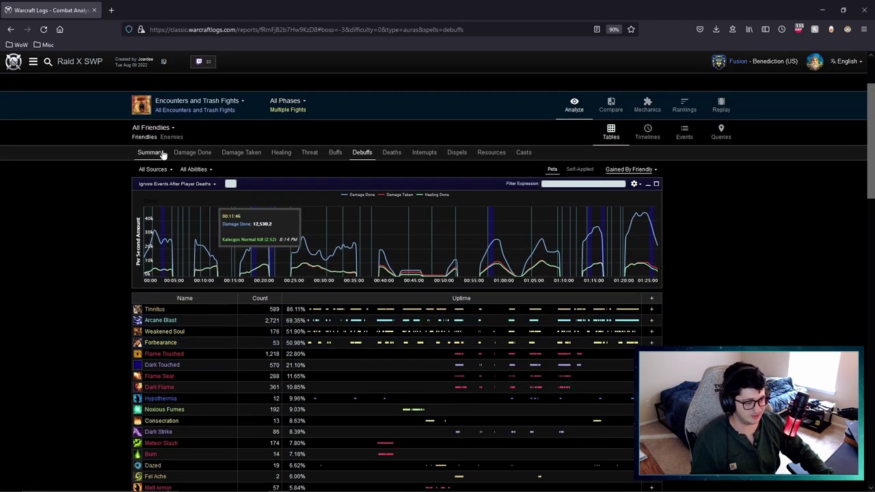
left_click(171, 137)
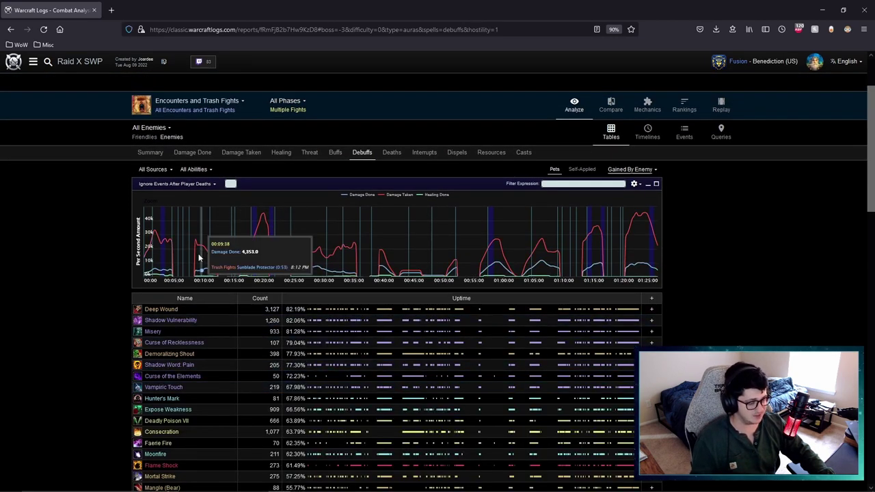
left_click(384, 154)
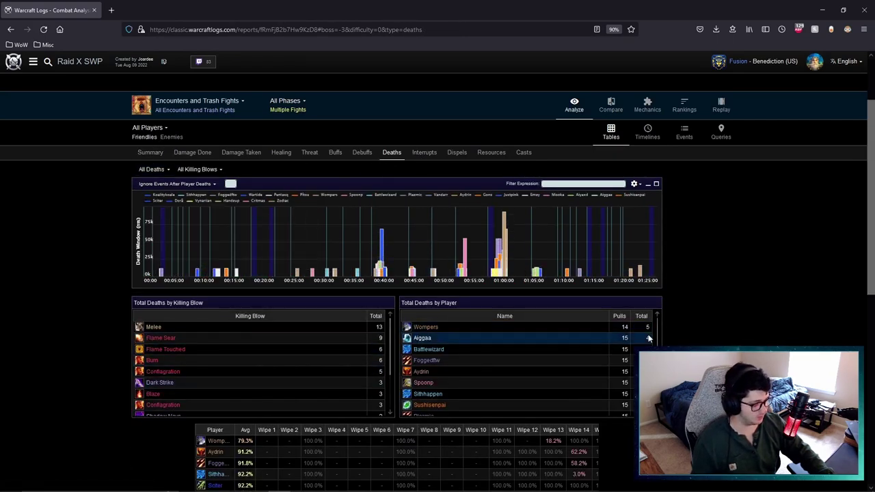
- Step through Interrupts, Dispels and Hit Points Resources views, ending on the friendly Casts table
left_click(428, 155)
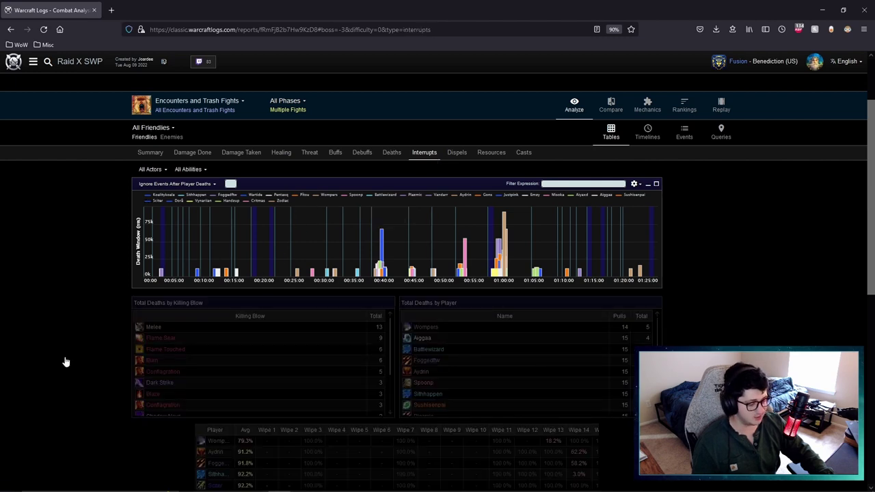
scroll(226, 315, "down", 1)
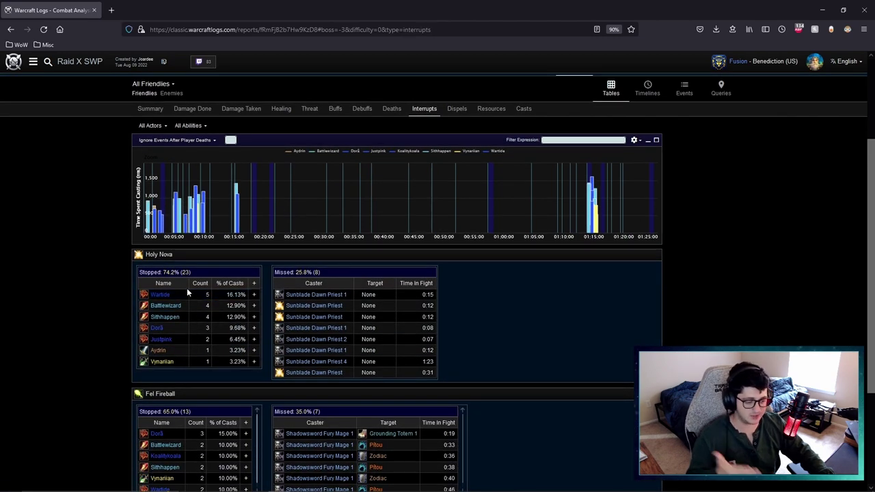
left_click(465, 108)
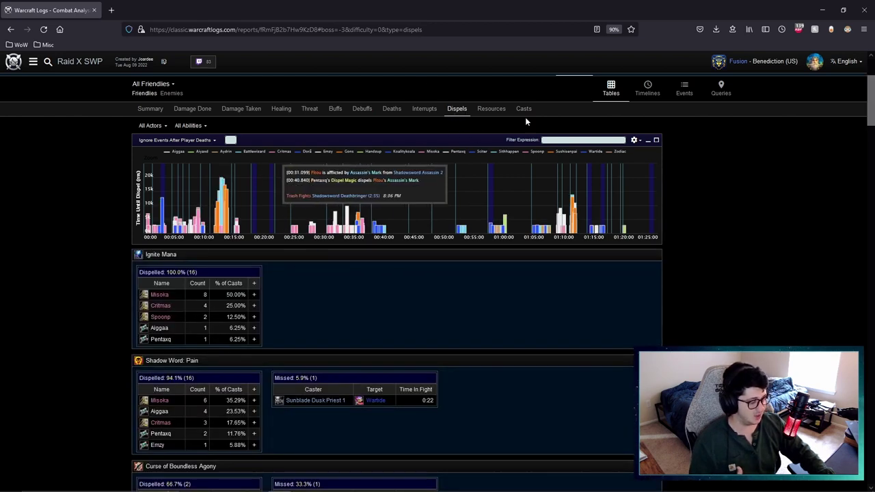
left_click(497, 111)
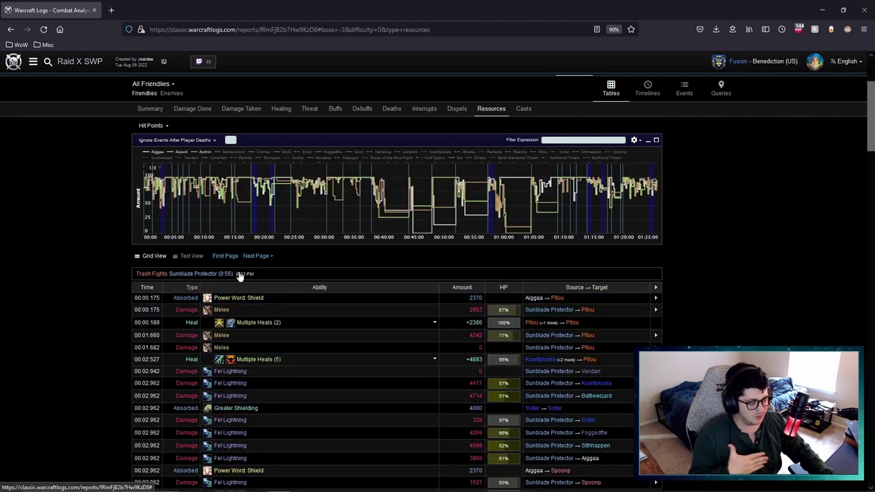
left_click(152, 126)
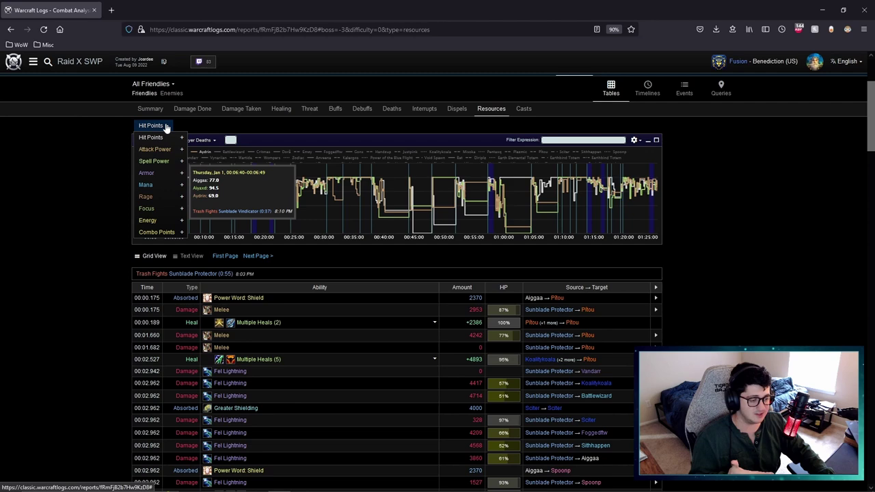
left_click(524, 109)
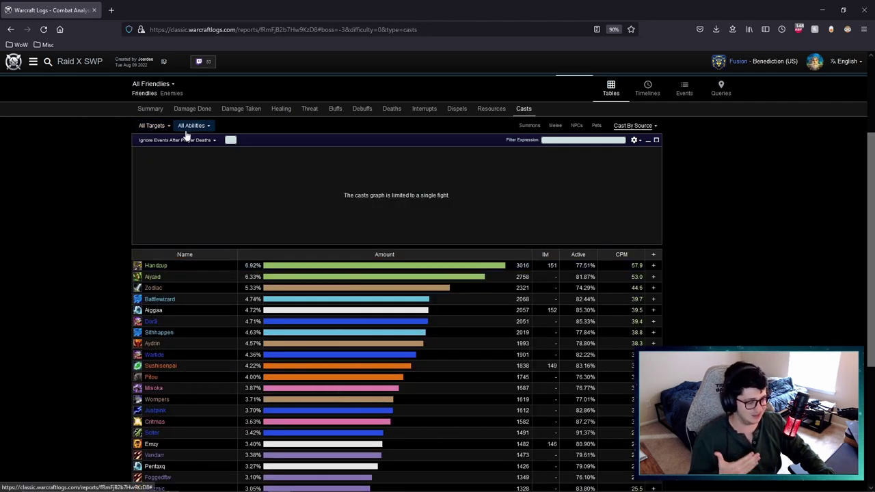
left_click(194, 133)
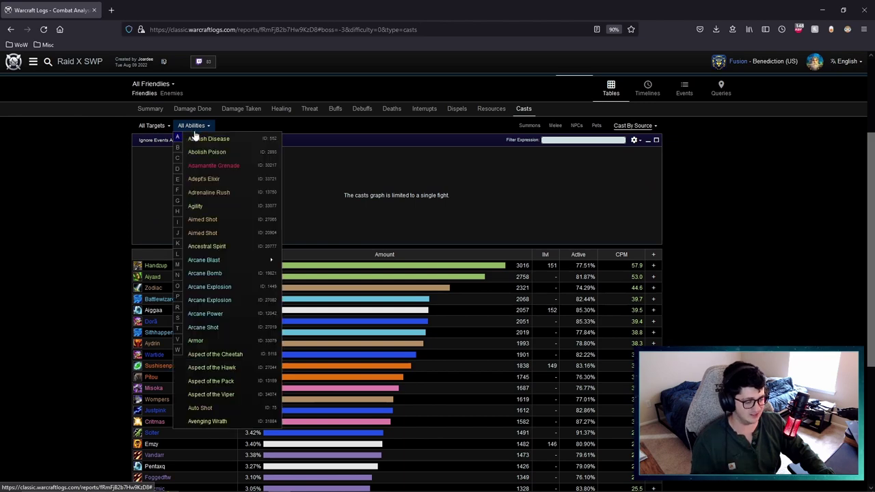
left_click(177, 318)
scroll(335, 288, "down", 6)
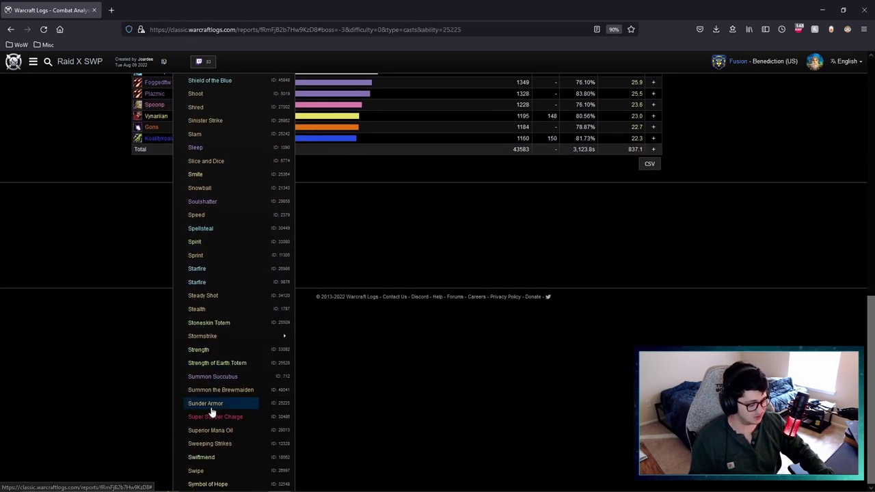
left_click(206, 405)
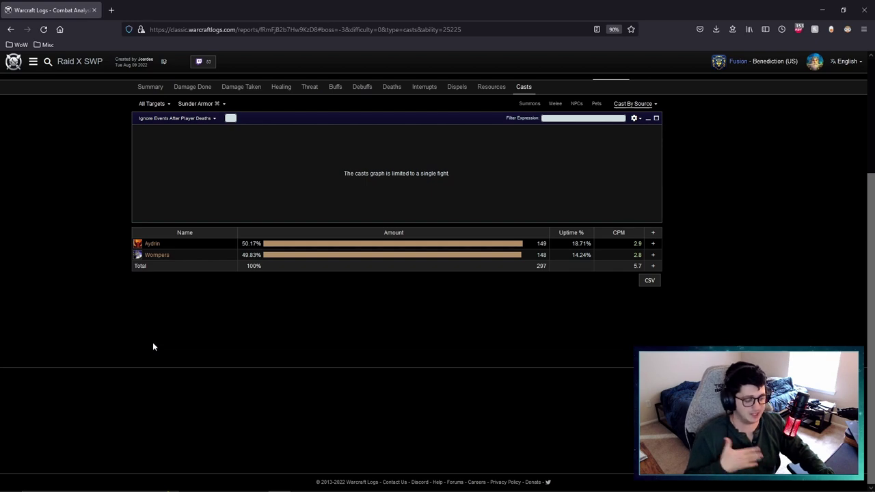
scroll(179, 328, "up", 1)
mouse_move(156, 303)
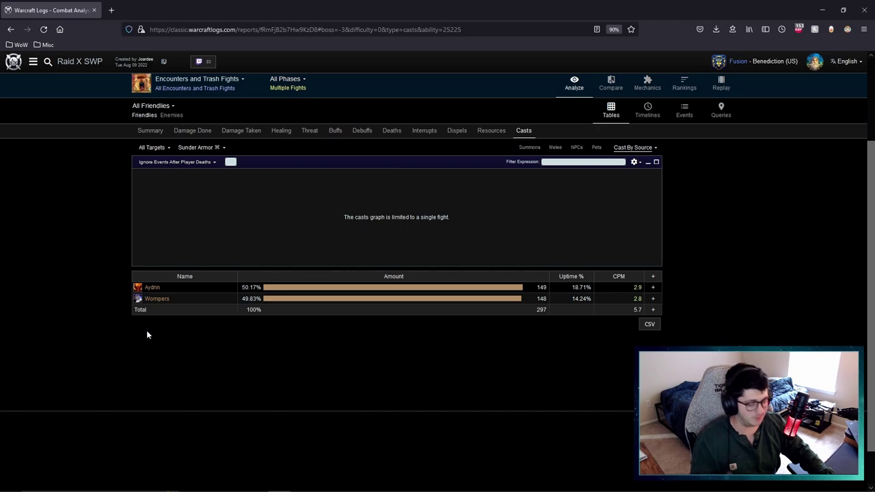
left_click(217, 147)
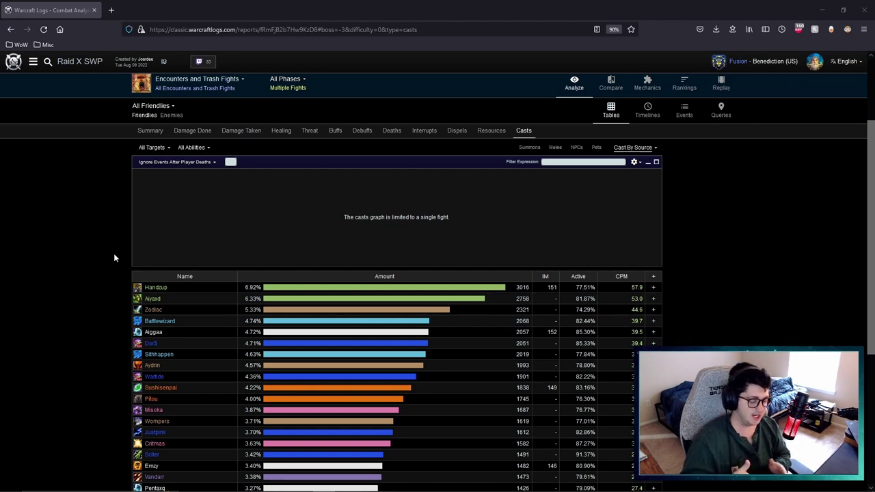
- Show the Debuffs view for enemies instead of friendlies
left_click(363, 136)
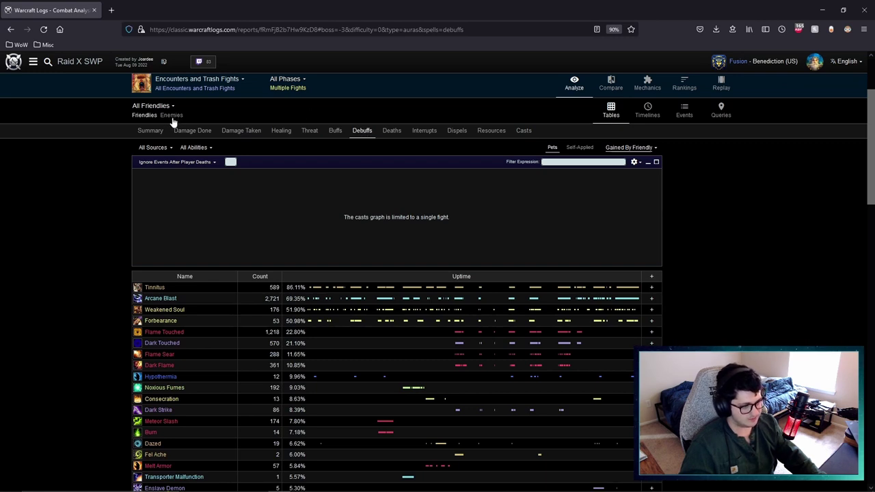
scroll(70, 252, "up", 1)
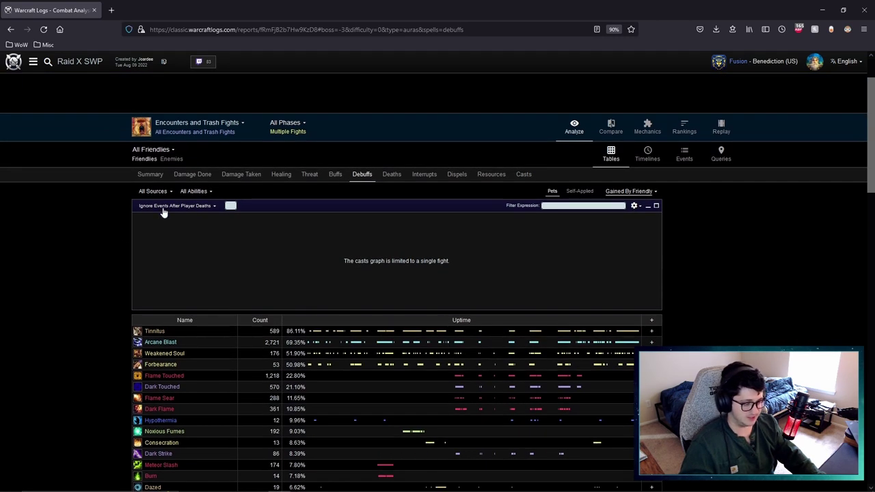
left_click(171, 159)
scroll(82, 306, "down", 3)
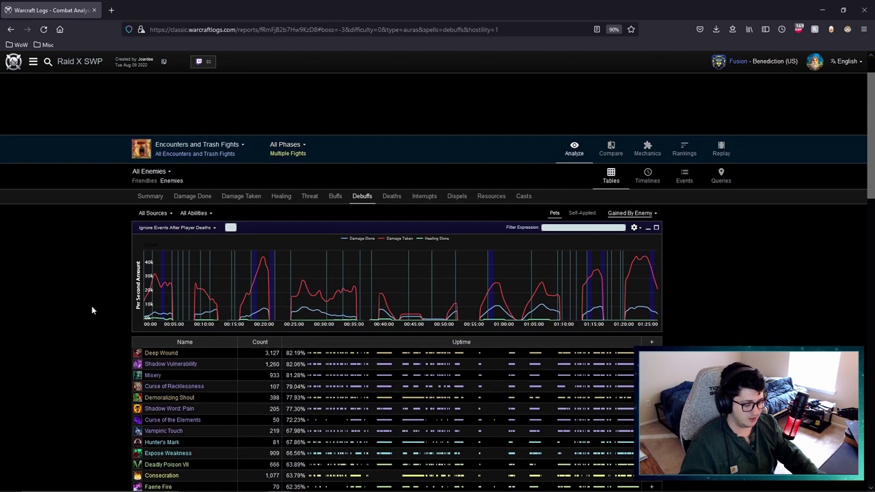
- Filter enemy debuffs to Scorpid Sting on the Brutallus Normal kill (43.20% uptime)
left_click(195, 125)
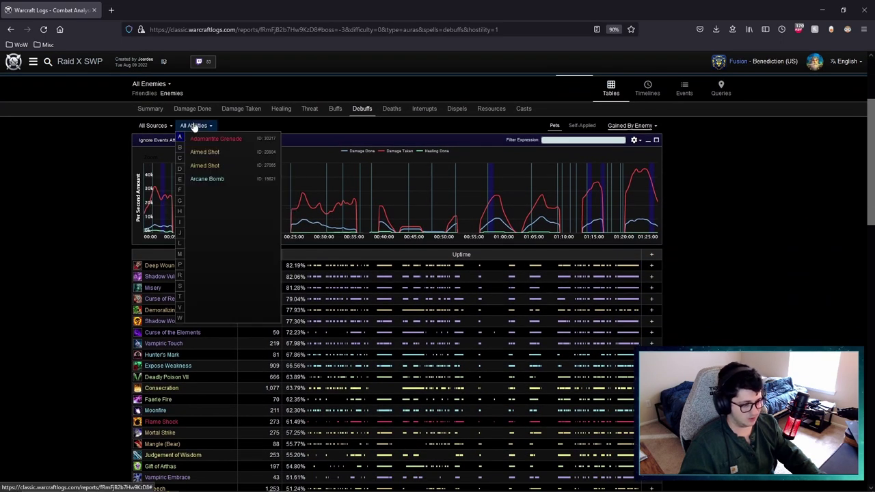
left_click(180, 286)
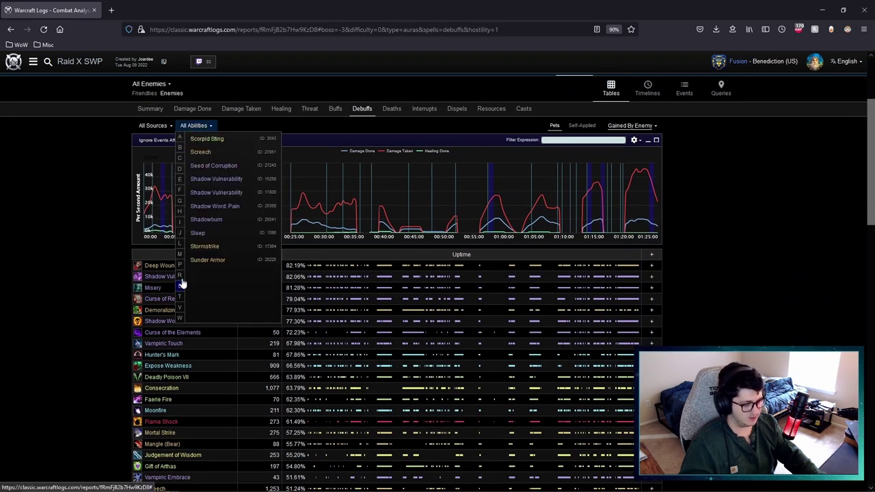
left_click(212, 140)
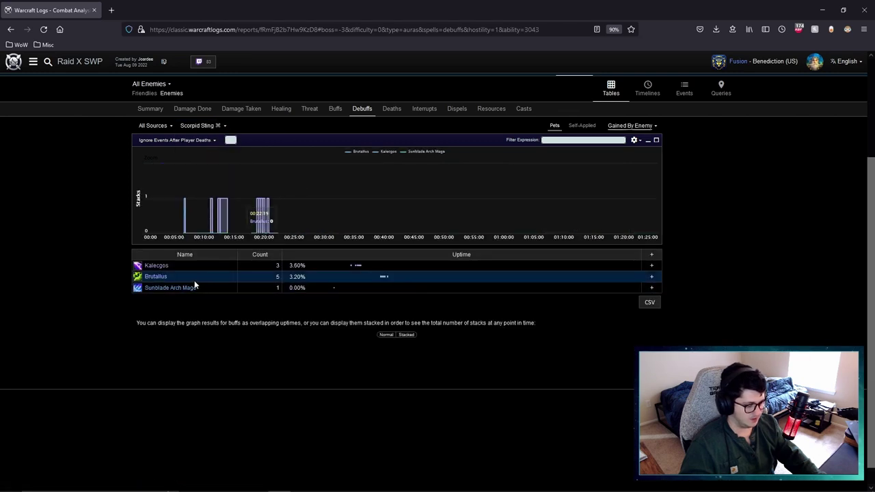
scroll(164, 143, "up", 1)
left_click(195, 102)
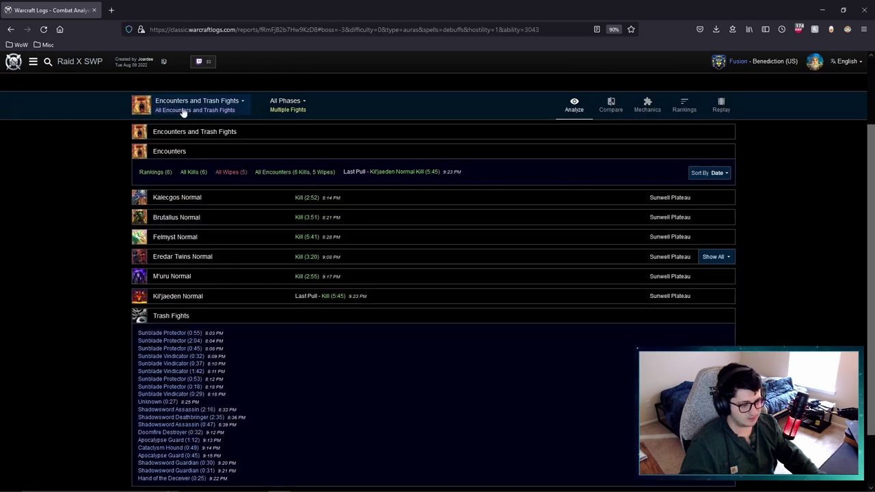
left_click(173, 218)
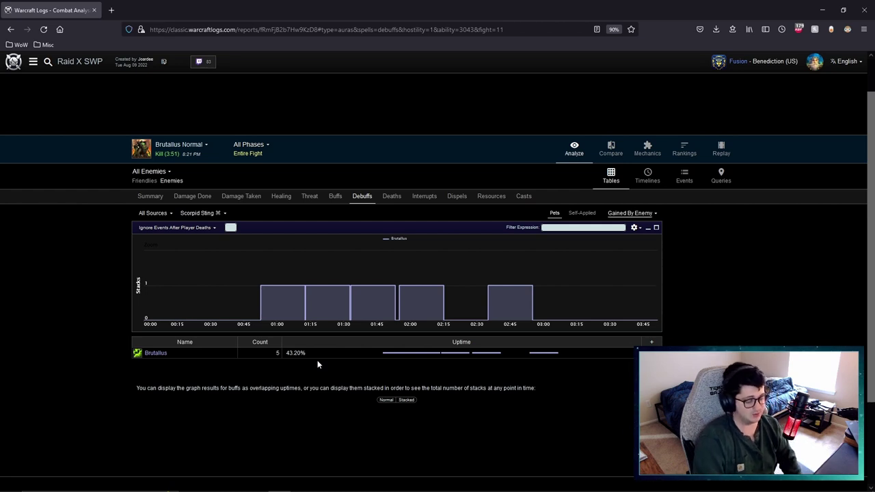
- Switch the debuff filter to Demoralizing Shout: 9 applications, 99.46% uptime
left_click(193, 213)
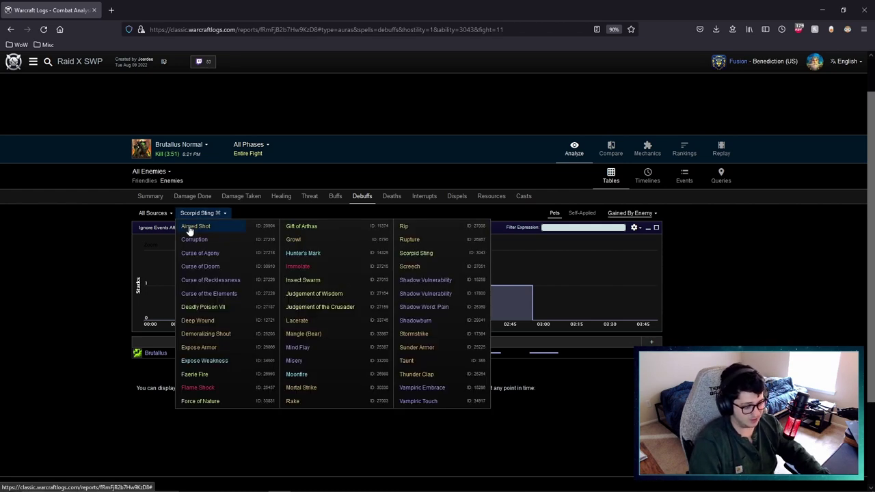
left_click(203, 334)
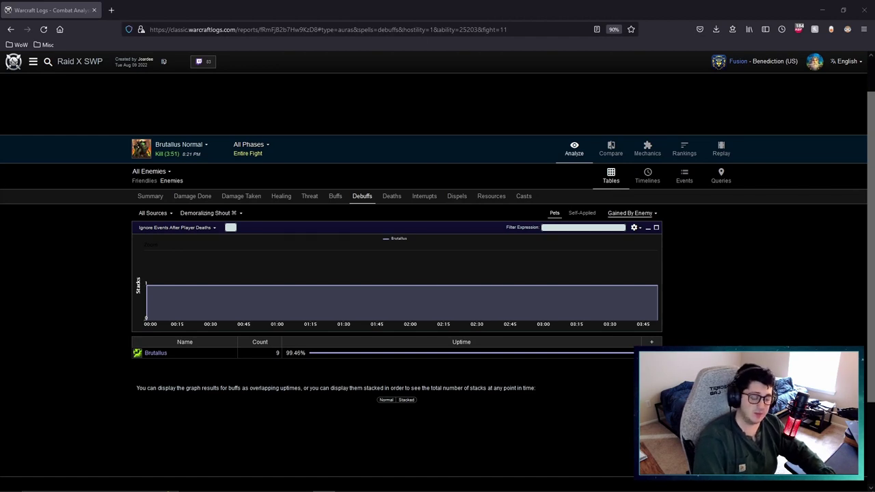
- Clear the Demoralizing Shout filter and set the fights to Encounters and Trash Fights
left_click(235, 213)
left_click(183, 146)
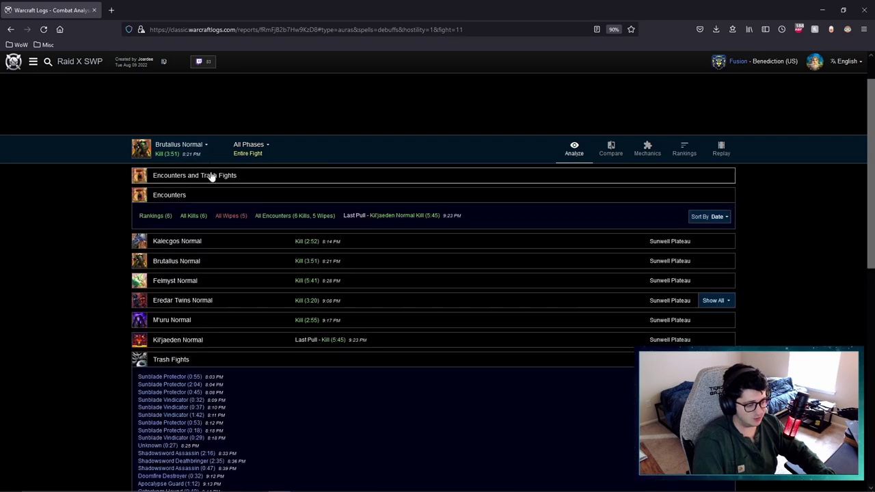
left_click(211, 174)
- Show friendly Casts filtered to Destruction, 78 casts in total
left_click(523, 240)
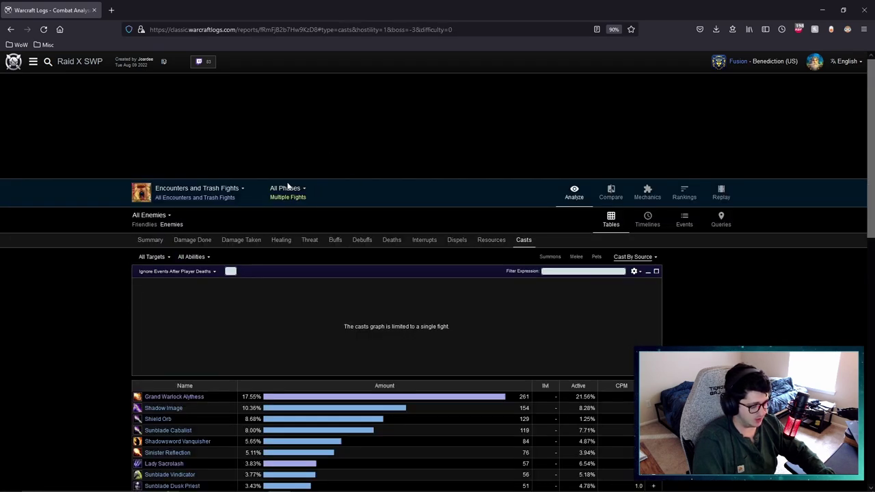
left_click(144, 226)
scroll(137, 233, "down", 1)
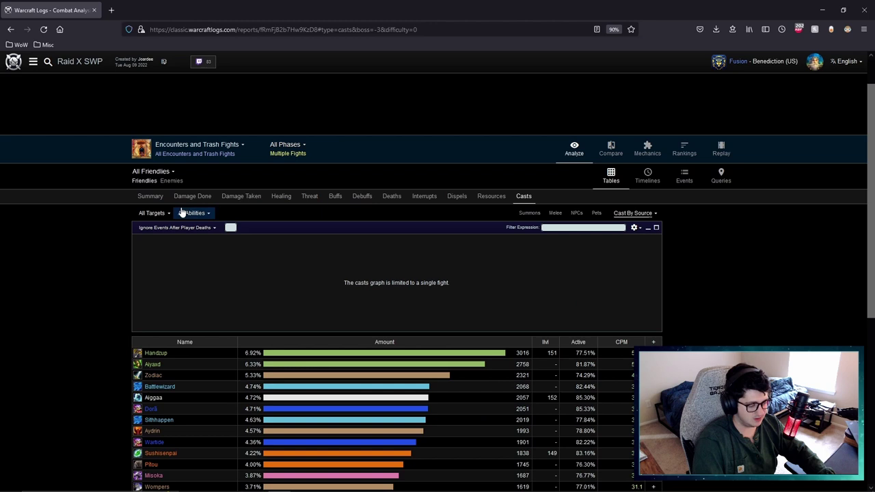
left_click(179, 214)
scroll(209, 252, "down", 15)
scroll(375, 210, "down", 1)
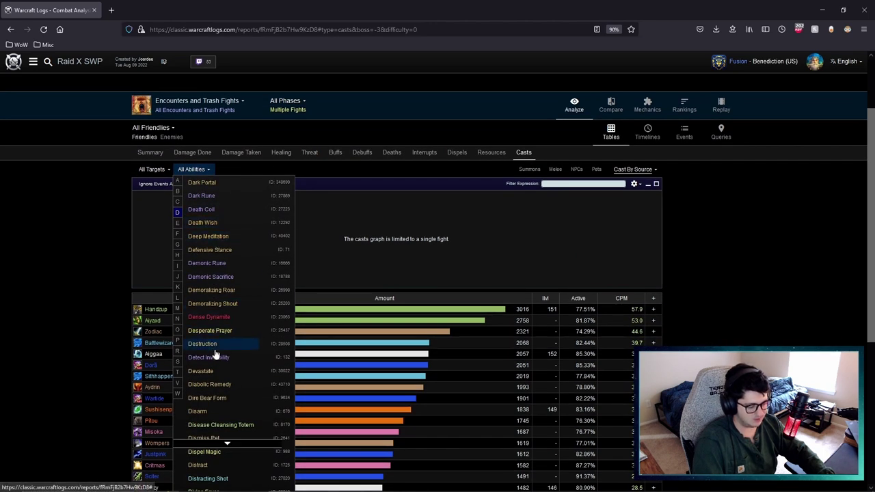
left_click(202, 344)
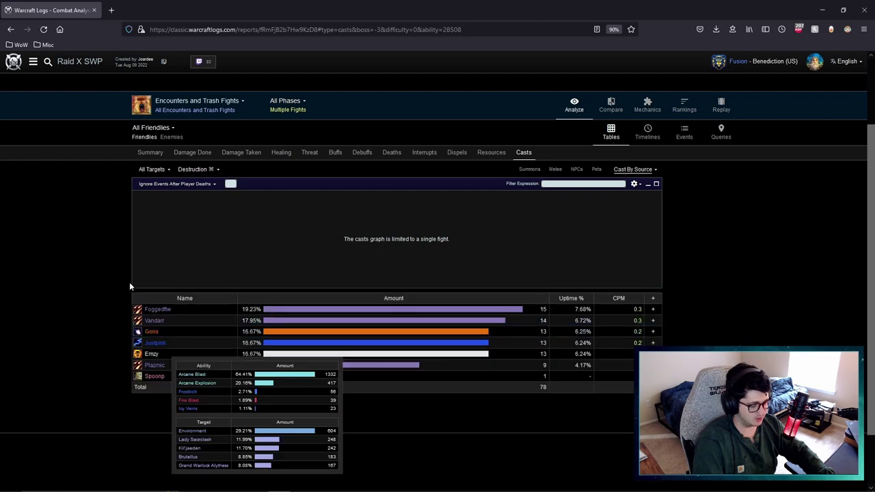
scroll(636, 301, "down", 1)
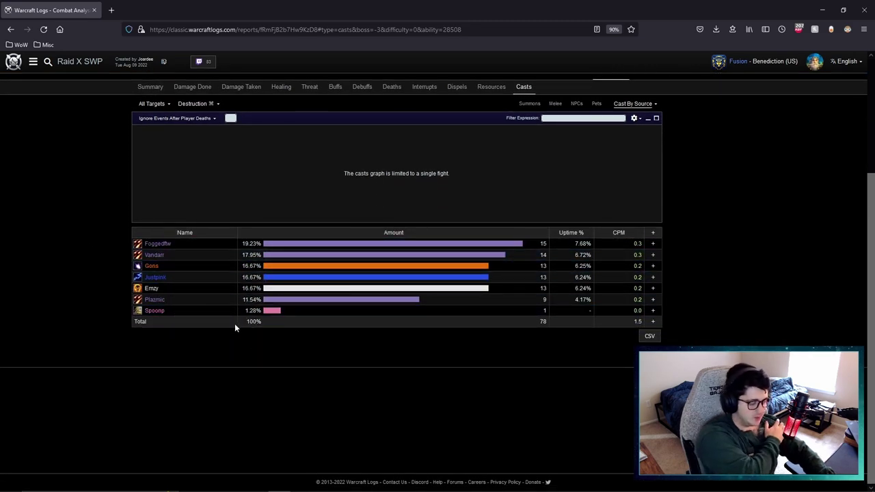
mouse_move(195, 298)
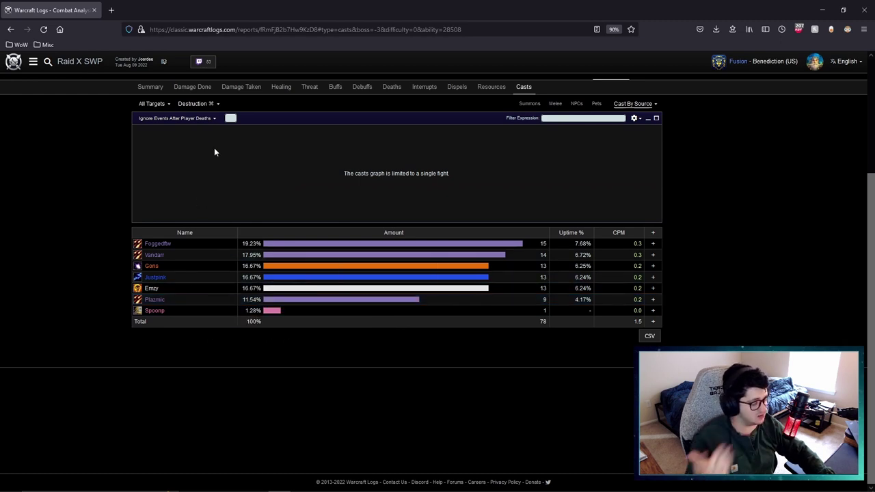
- Replace the Destruction filter with Restore Mana in the Casts table
left_click(210, 104)
left_click(191, 103)
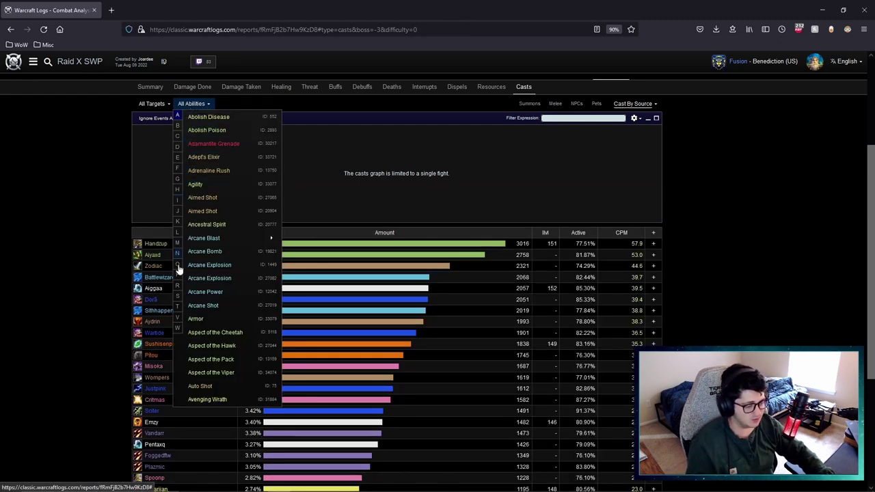
left_click(177, 285)
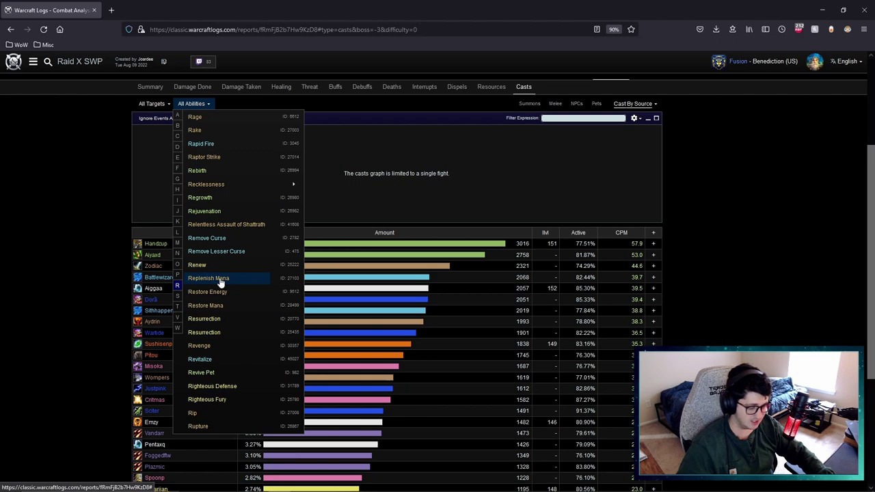
left_click(209, 306)
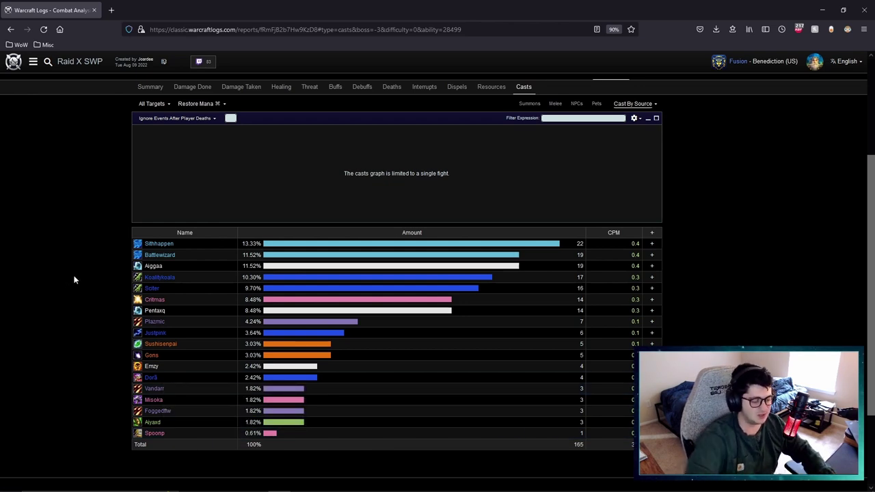
scroll(101, 259, "up", 1)
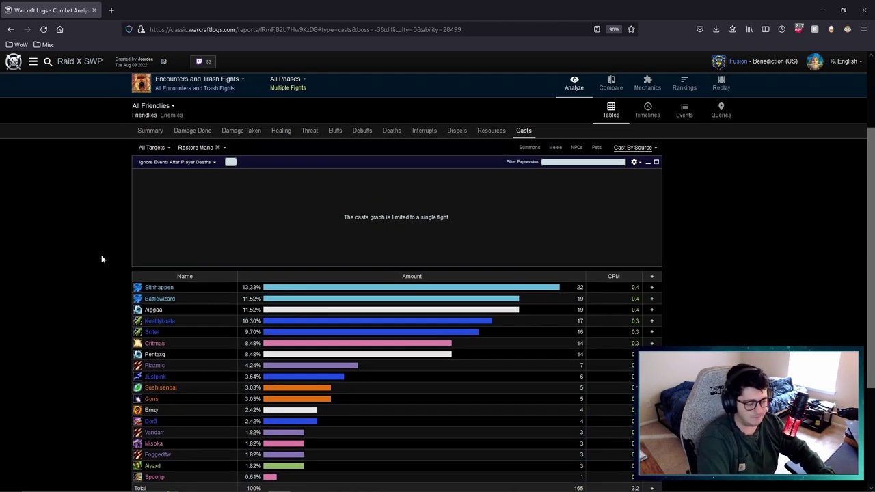
- Filter the casts to Haste, review who cast it, then return to the Summary
left_click(219, 147)
left_click(193, 148)
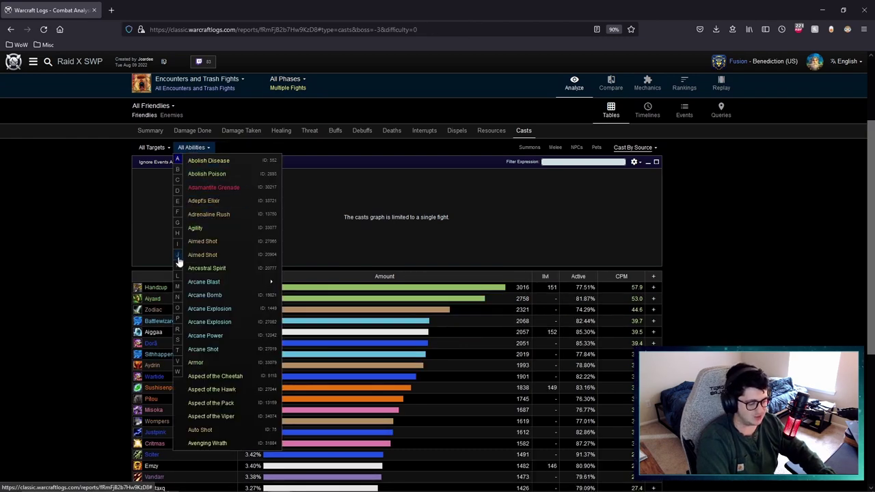
left_click(177, 233)
left_click(199, 201)
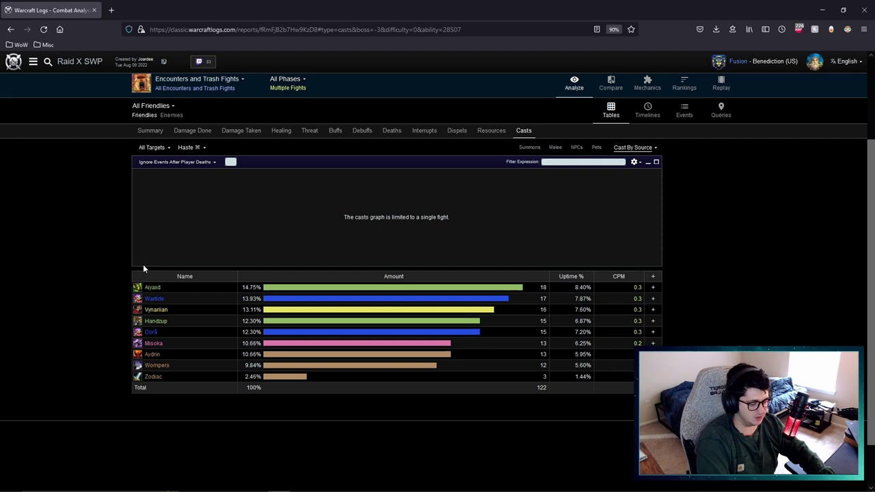
scroll(75, 276, "down", 1)
mouse_move(163, 246)
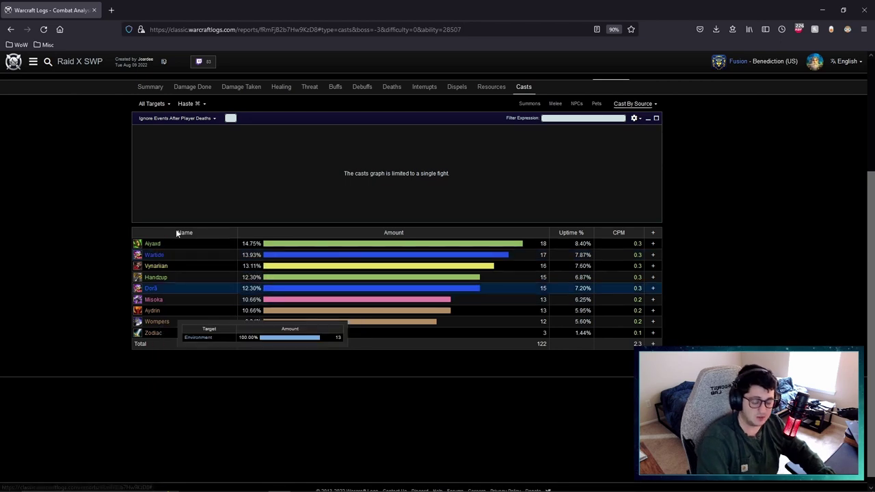
scroll(97, 272, "up", 1)
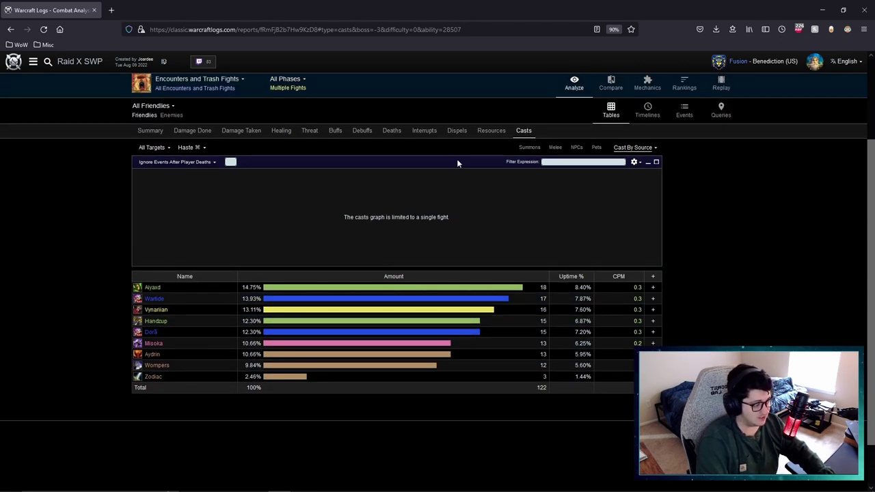
scroll(67, 274, "up", 1)
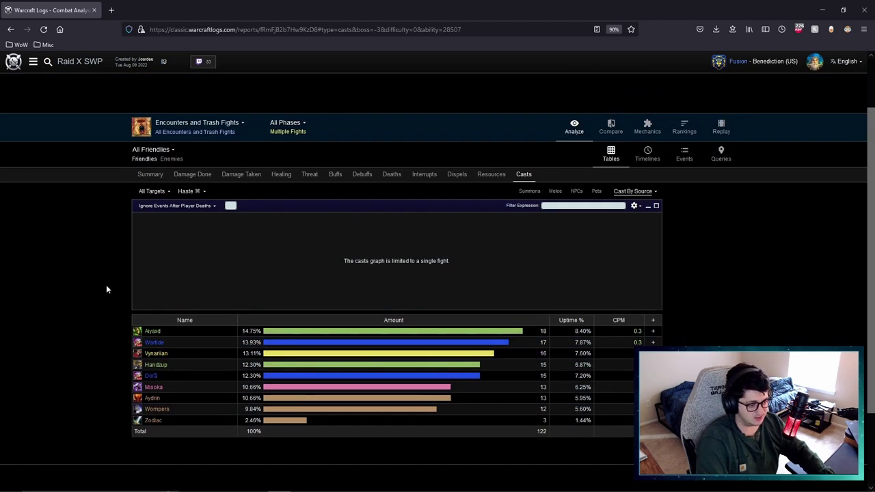
key("alt+Left")
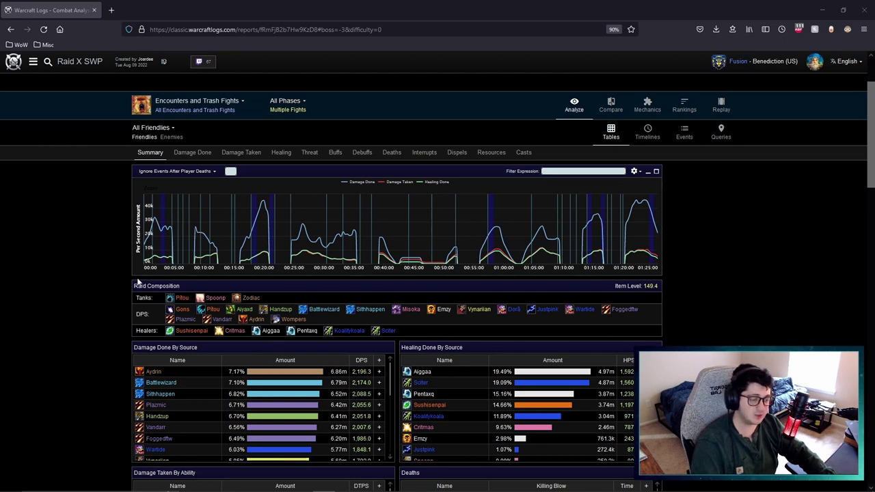
- Compare the players Battlewizard and Sithhappen
scroll(749, 270, "up", 1)
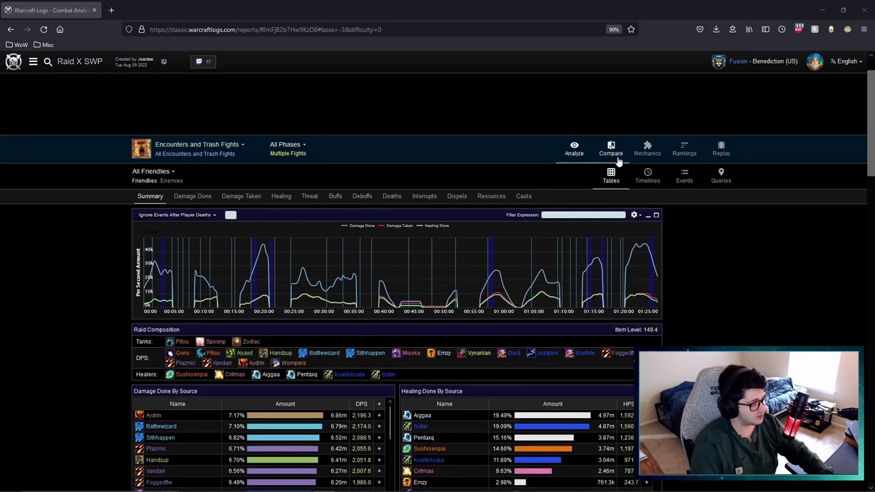
left_click(596, 150)
left_click(157, 276)
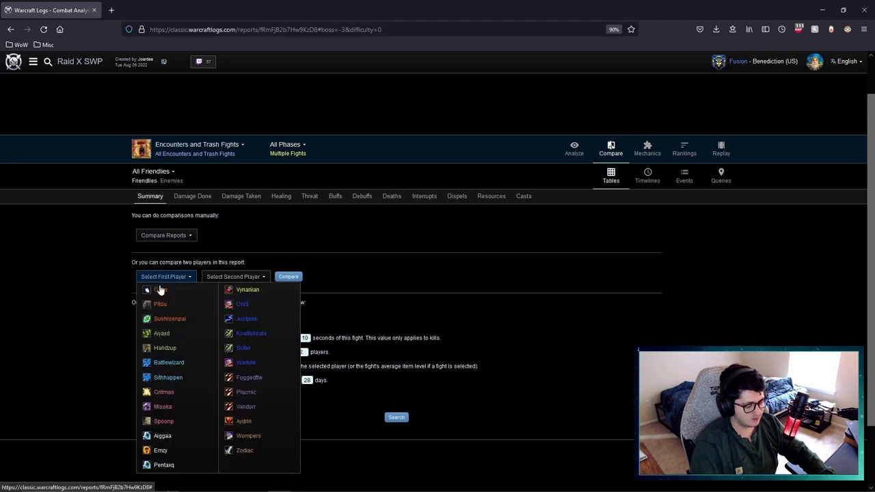
left_click(168, 367)
left_click(229, 277)
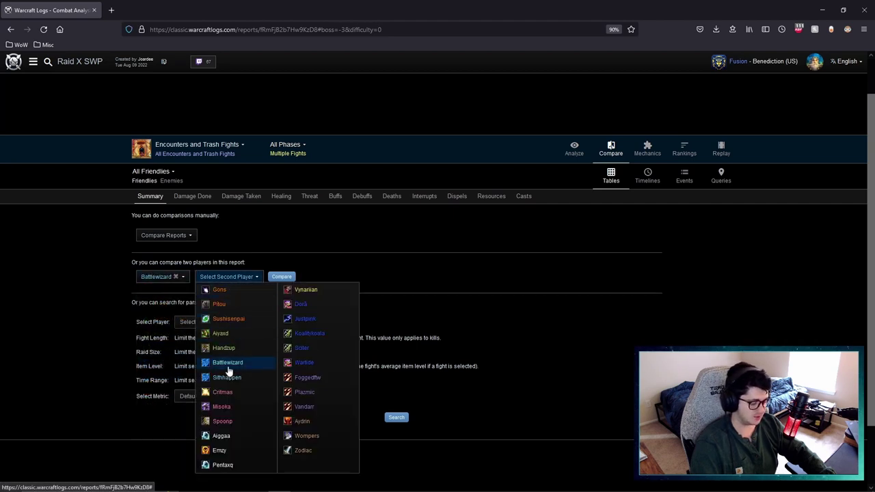
left_click(226, 377)
left_click(266, 277)
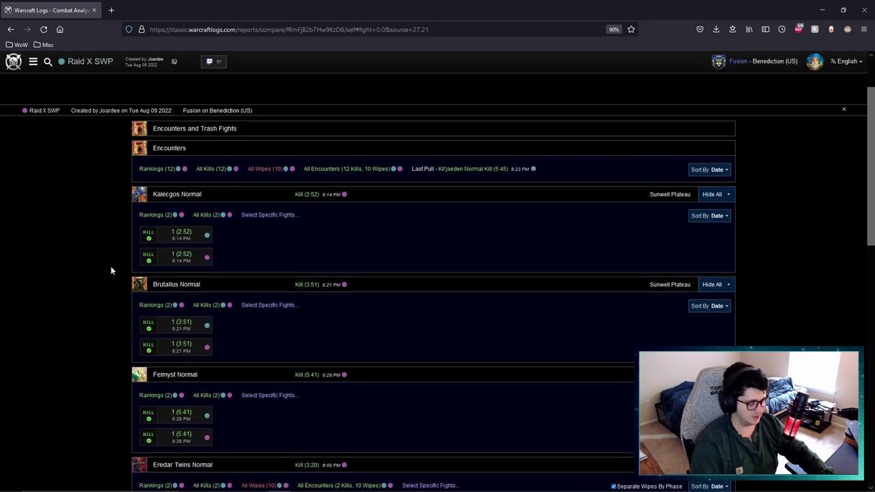
- Review their Damage Done and Buffs on the Brutallus Normal kill, then return to Compare
left_click(240, 276)
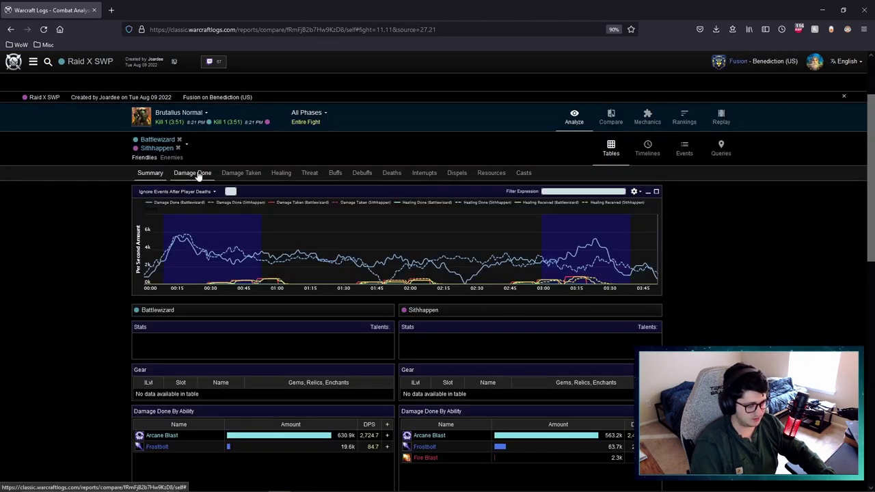
left_click(192, 172)
scroll(85, 239, "down", 1)
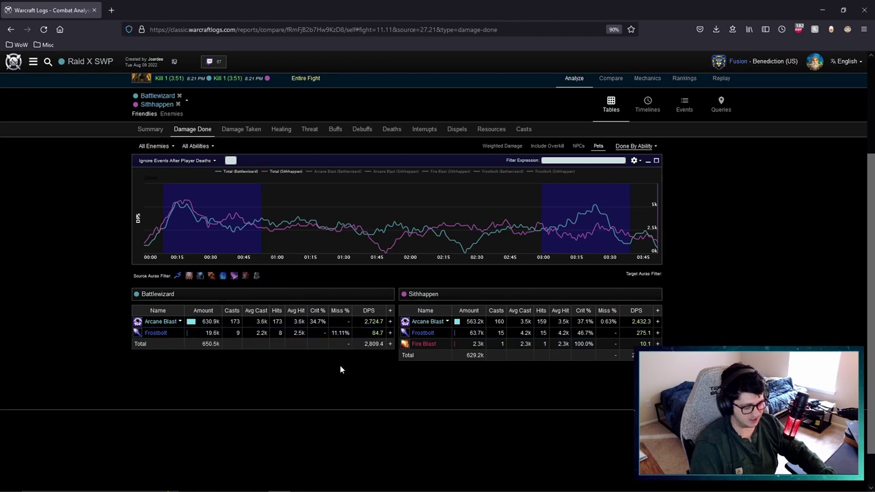
left_click(335, 129)
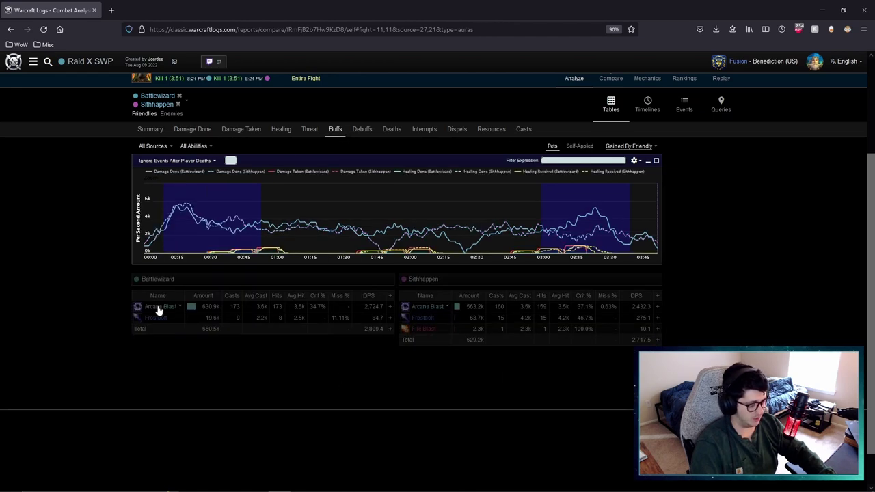
scroll(171, 308, "down", 1)
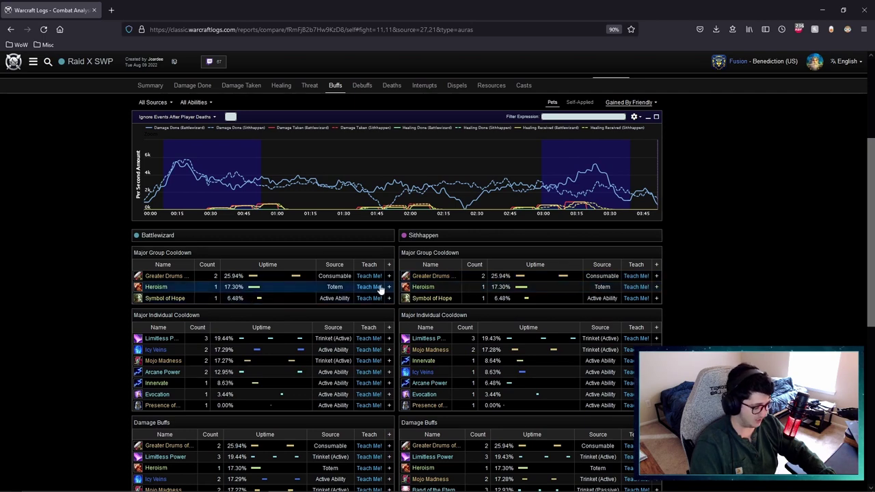
scroll(438, 305, "down", 1)
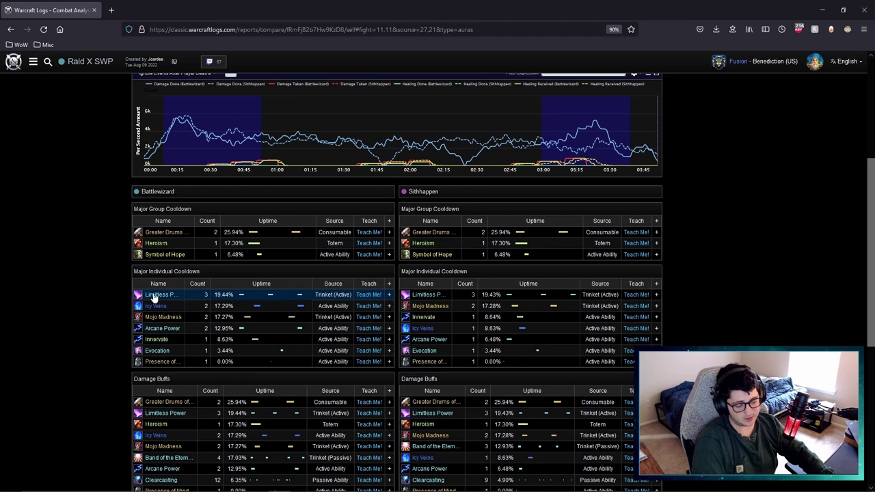
scroll(404, 301, "up", 1)
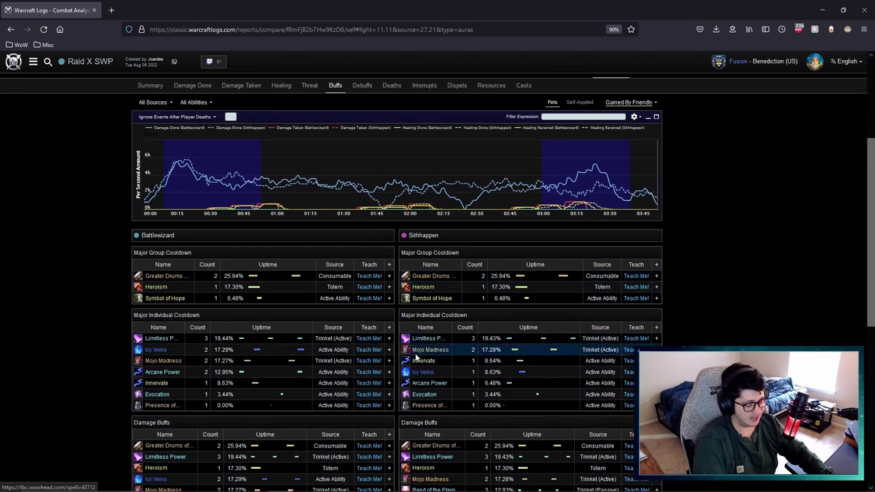
scroll(416, 358, "up", 2)
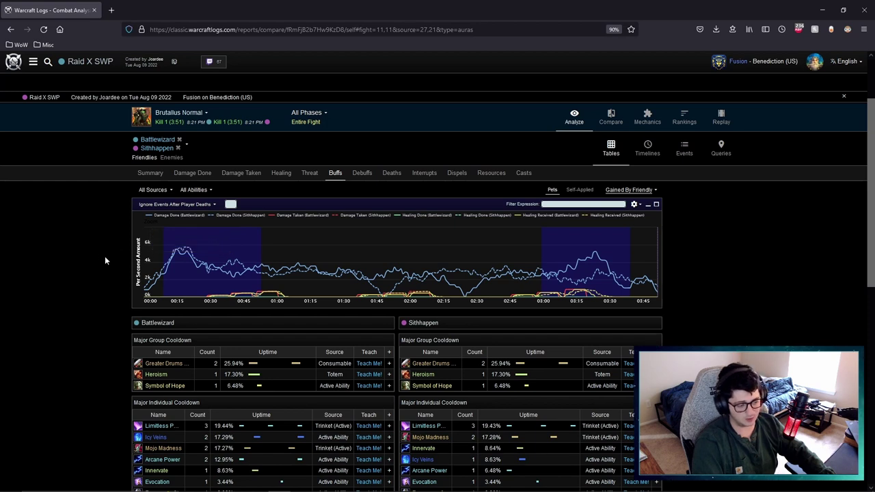
left_click(615, 121)
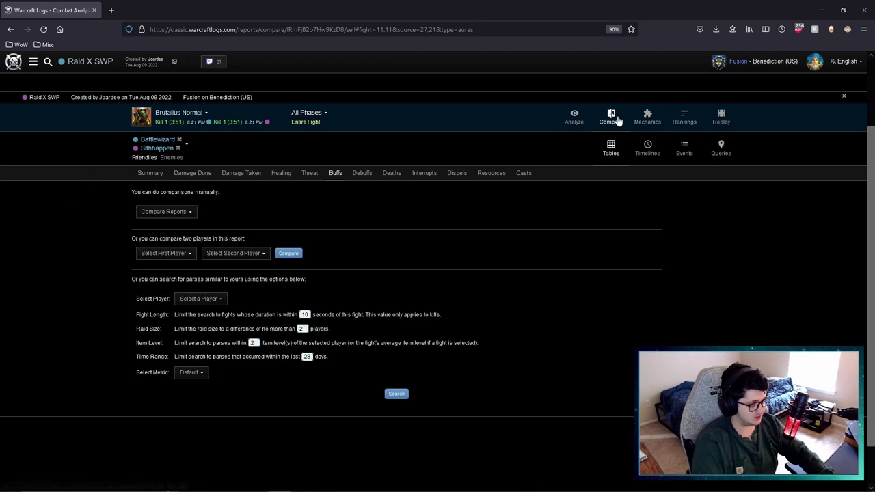
- Play the Brutallus Normal kill replay and follow Gons's damage done on the map
left_click(182, 210)
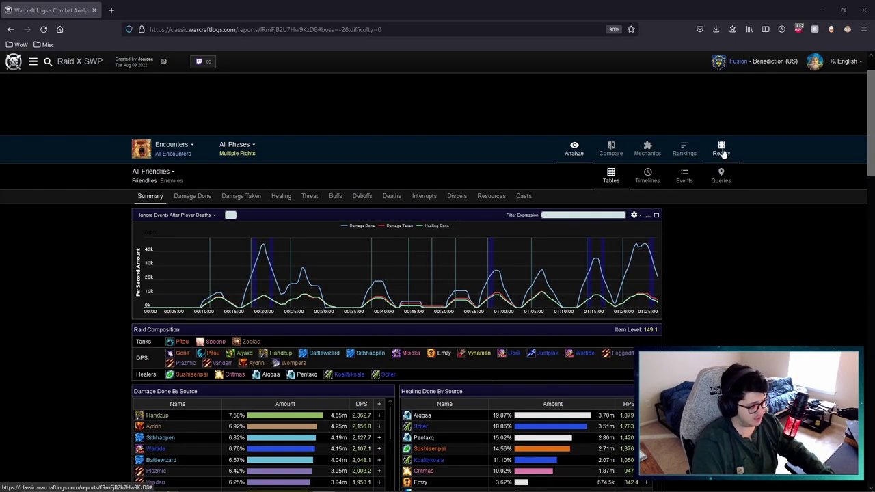
left_click(190, 161)
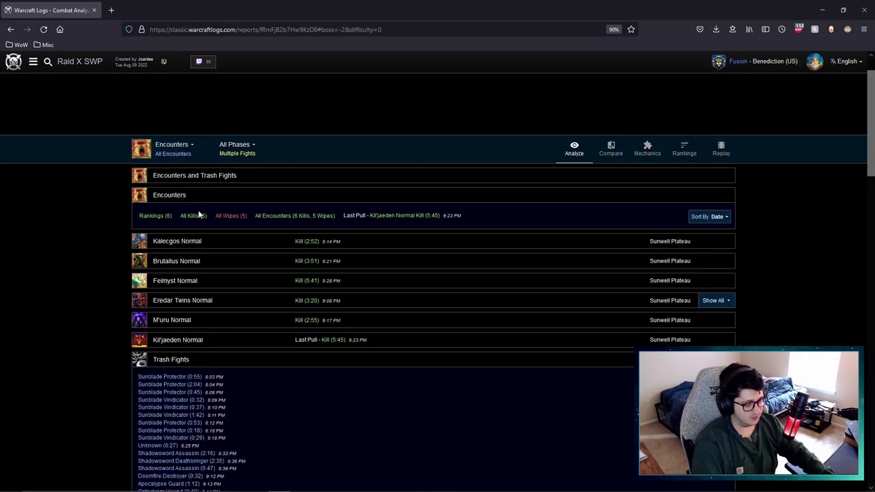
left_click(195, 260)
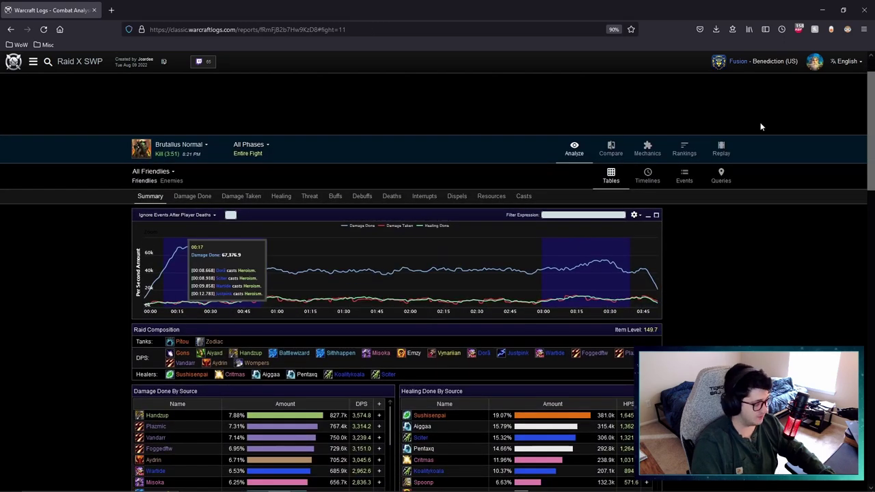
left_click(720, 143)
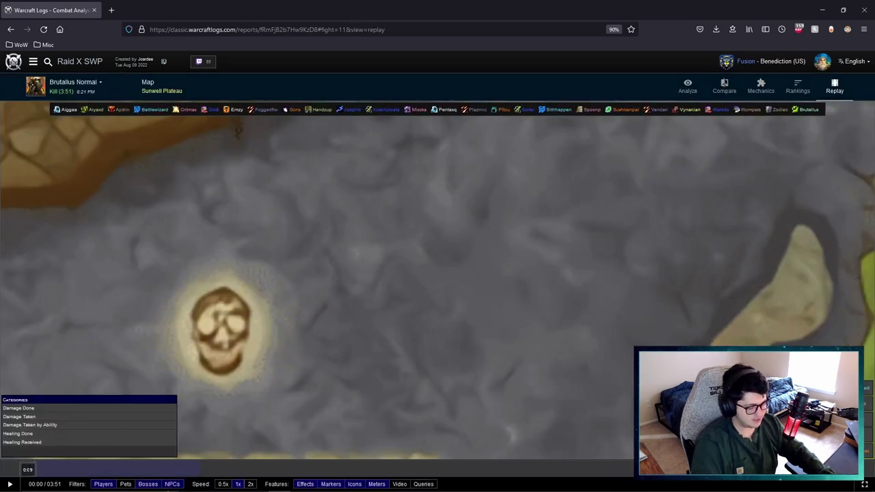
key("space")
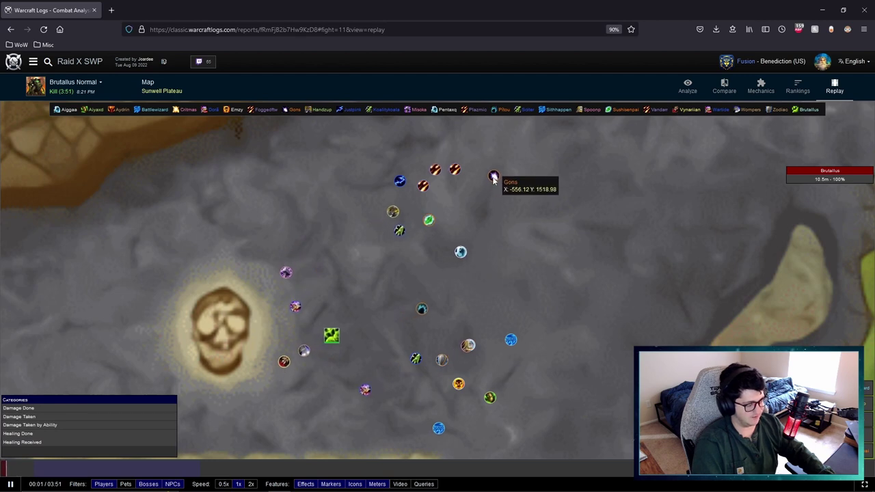
left_click(486, 173)
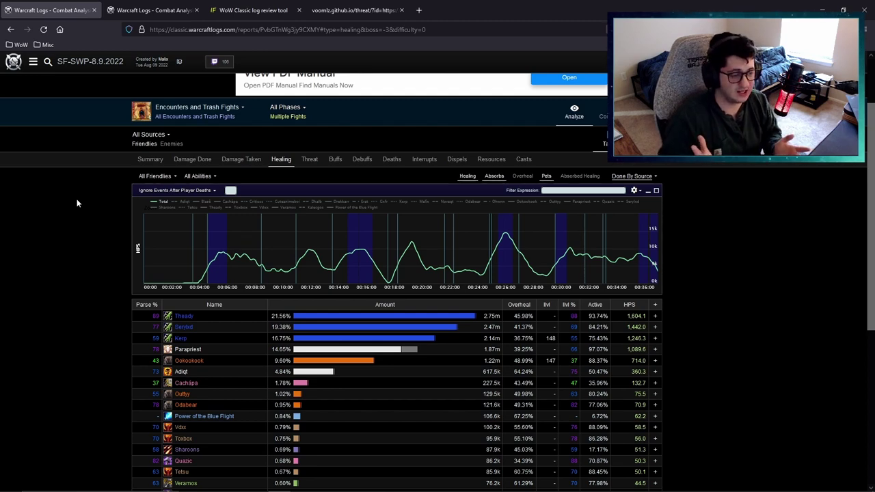
- Copy the Warcraft Logs report code into Ironforge's link field and submit it
left_click(195, 159)
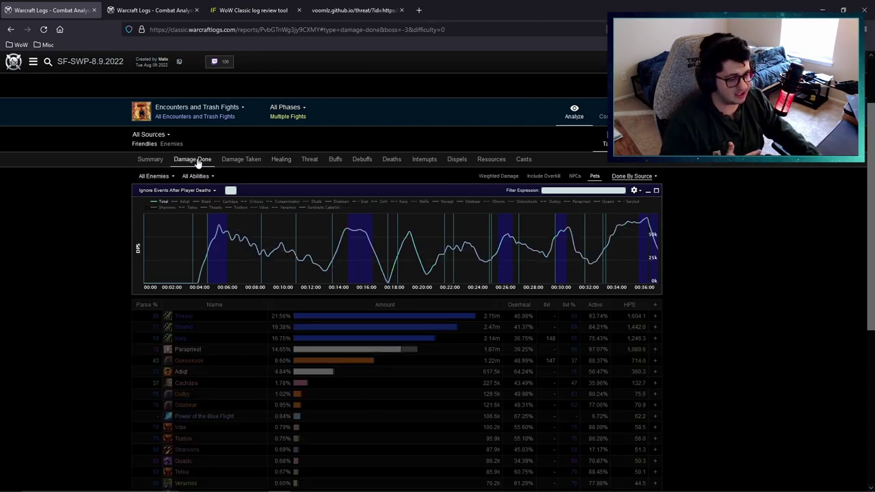
left_click(254, 10)
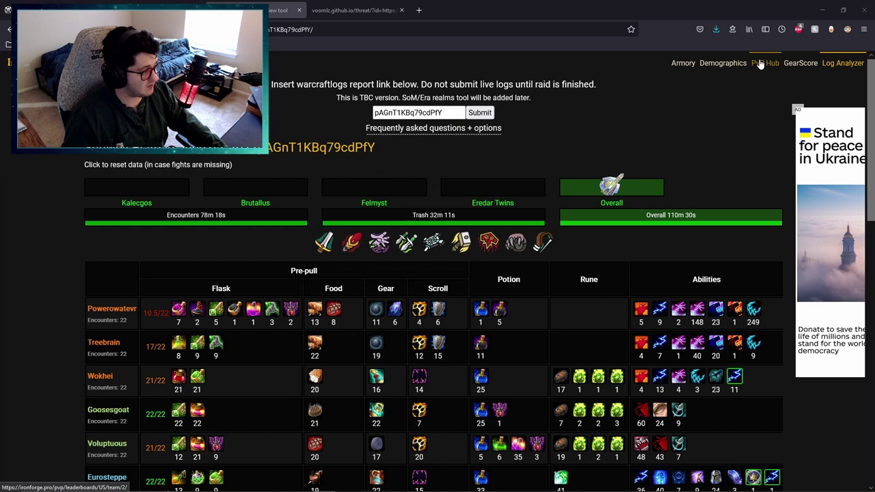
left_click(136, 3)
double_click(205, 29)
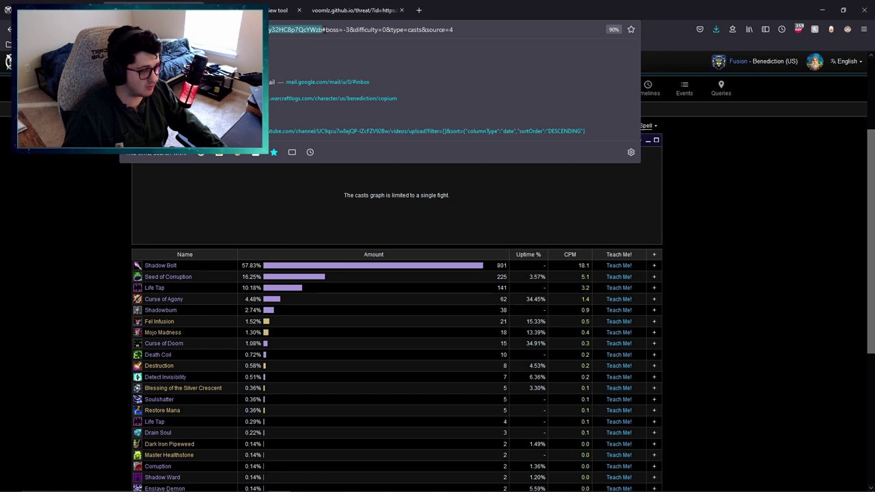
key("ctrl+c")
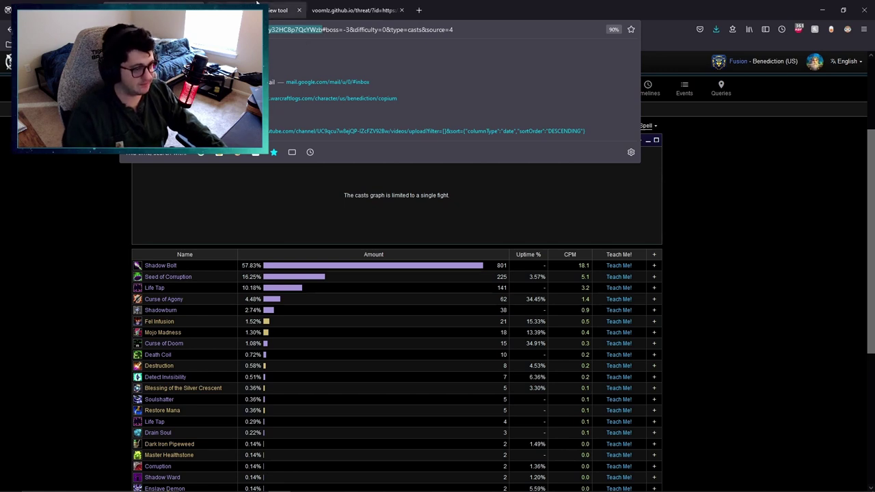
left_click(277, 10)
triple_click(419, 113)
key("ctrl+v")
left_click(481, 112)
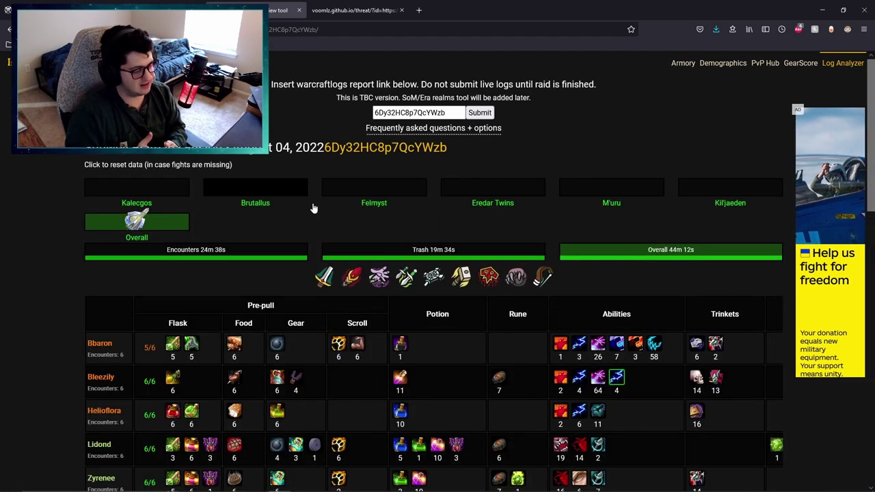
scroll(265, 158, "down", 3)
scroll(266, 163, "down", 1)
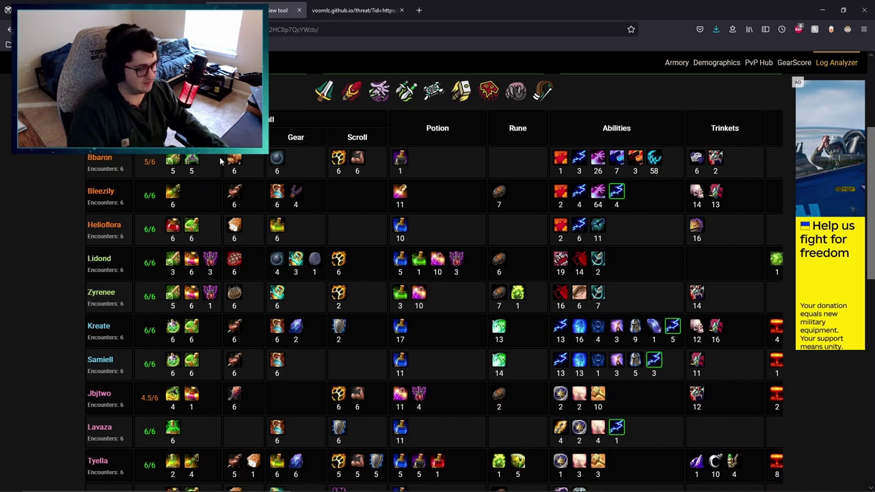
scroll(212, 225, "up", 1)
mouse_move(194, 206)
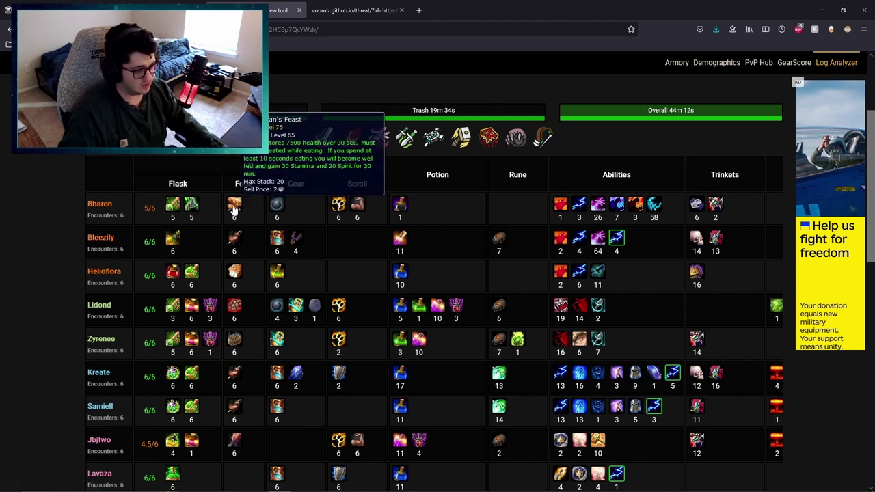
mouse_move(280, 207)
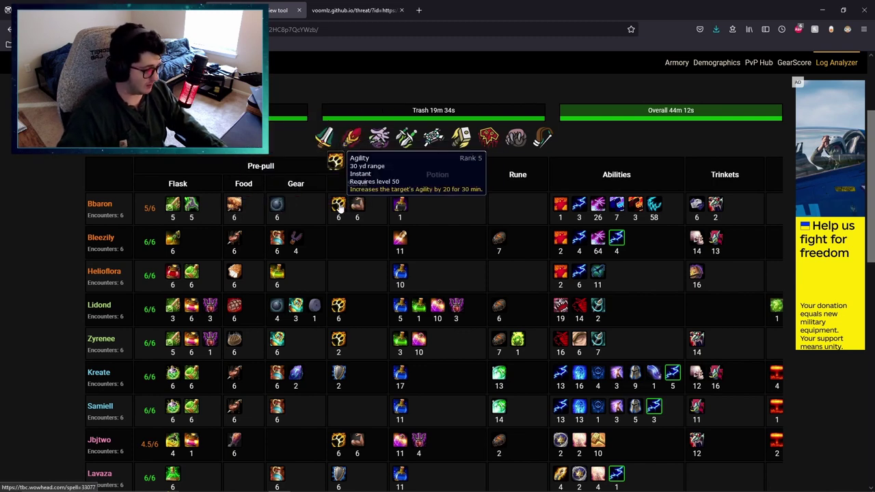
scroll(372, 245, "down", 2)
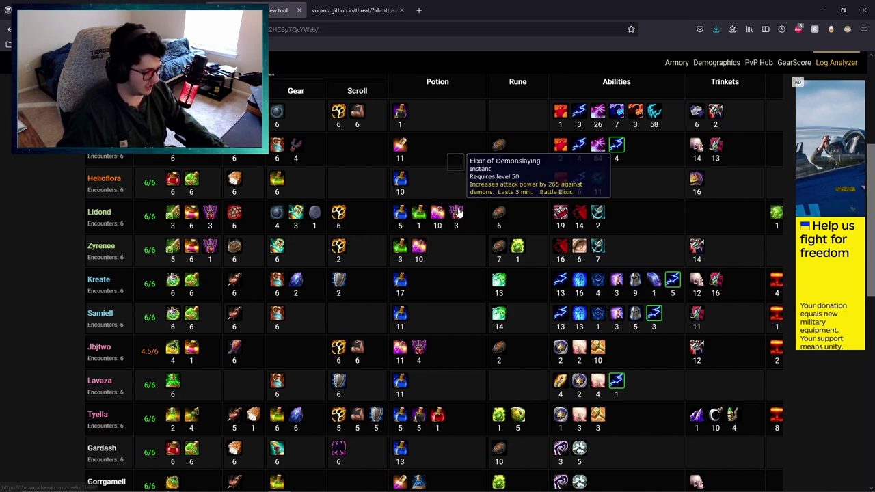
scroll(421, 240, "down", 1)
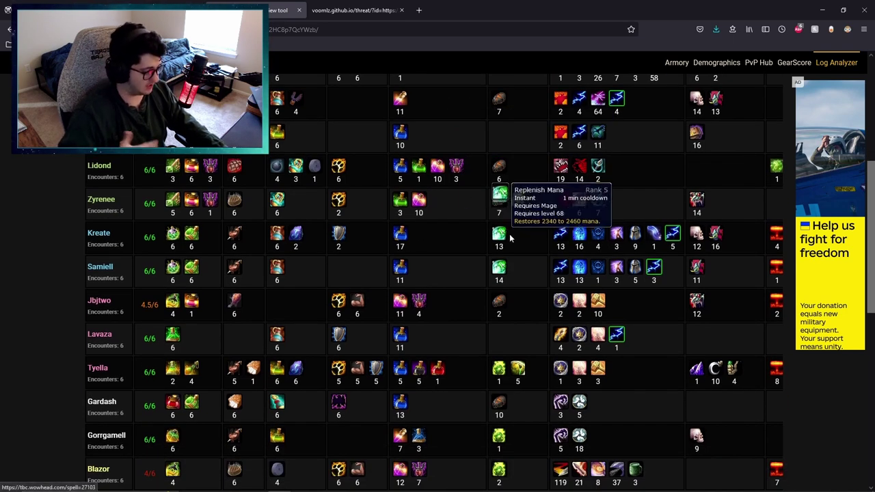
scroll(522, 230, "up", 2)
scroll(524, 231, "down", 2)
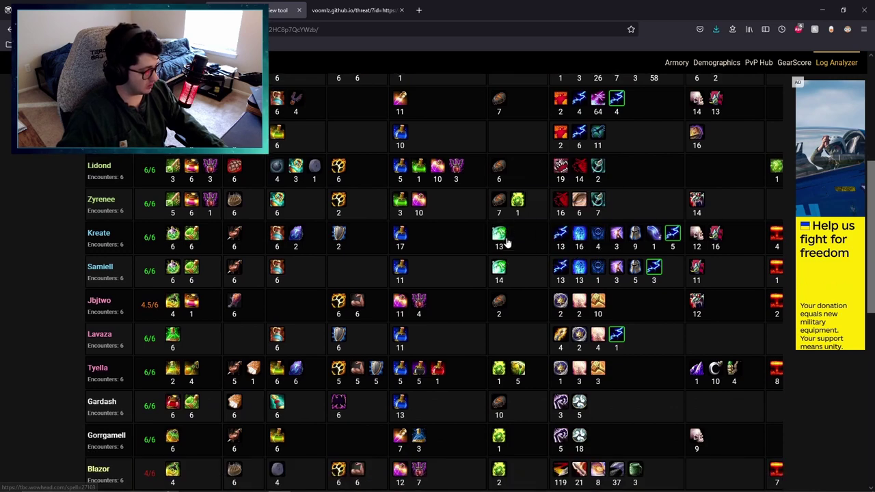
scroll(525, 265, "down", 2)
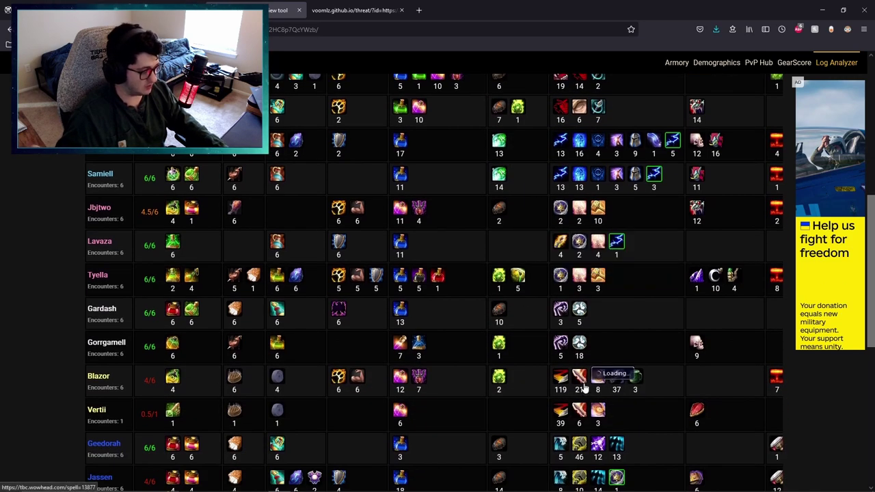
scroll(555, 186, "up", 4)
scroll(597, 302, "down", 1)
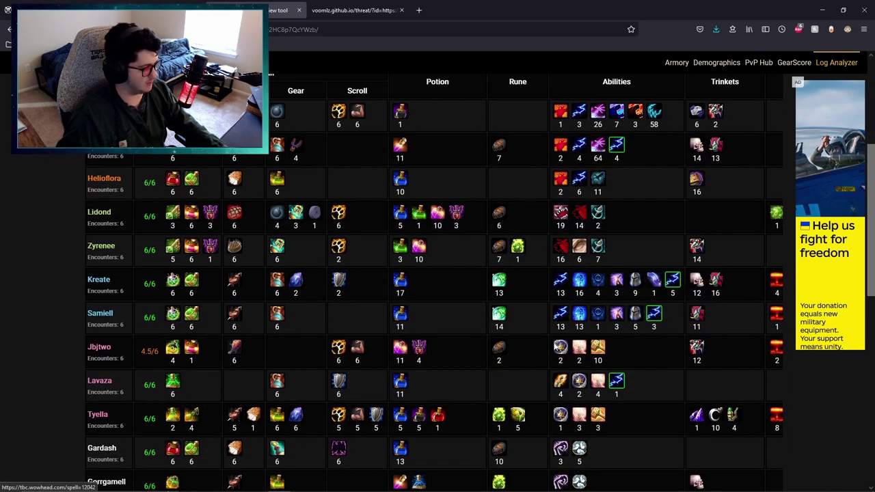
scroll(717, 234, "up", 1)
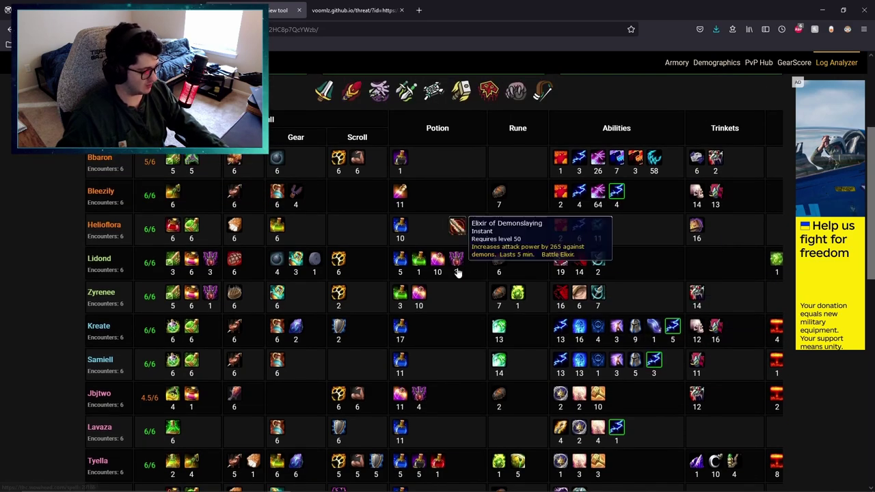
scroll(383, 232, "down", 5)
scroll(353, 249, "up", 4)
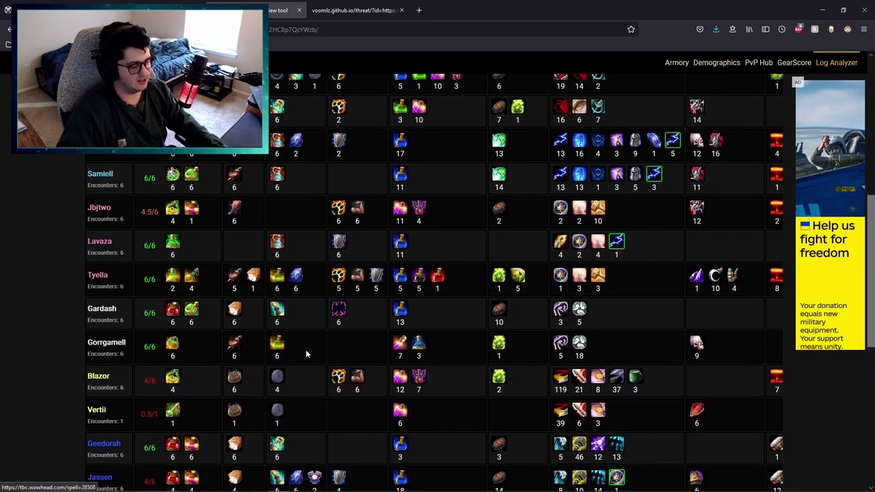
scroll(369, 215, "up", 1)
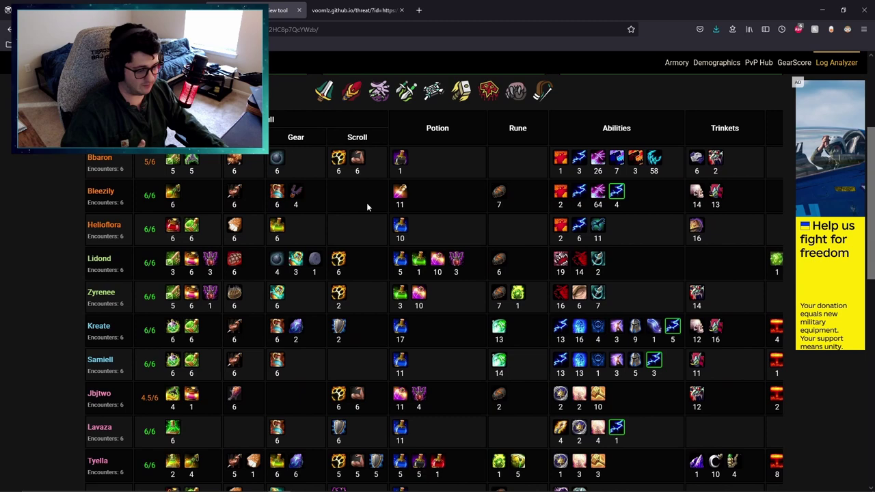
key("alt+Left")
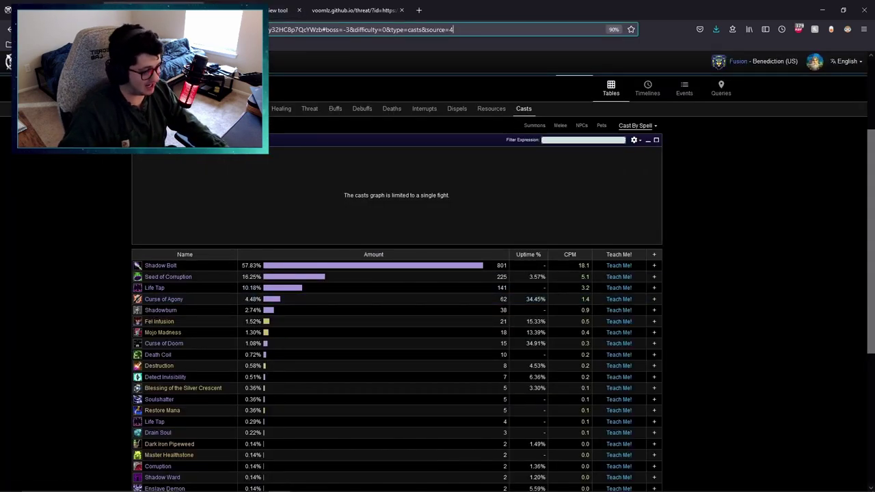
key("alt+Right")
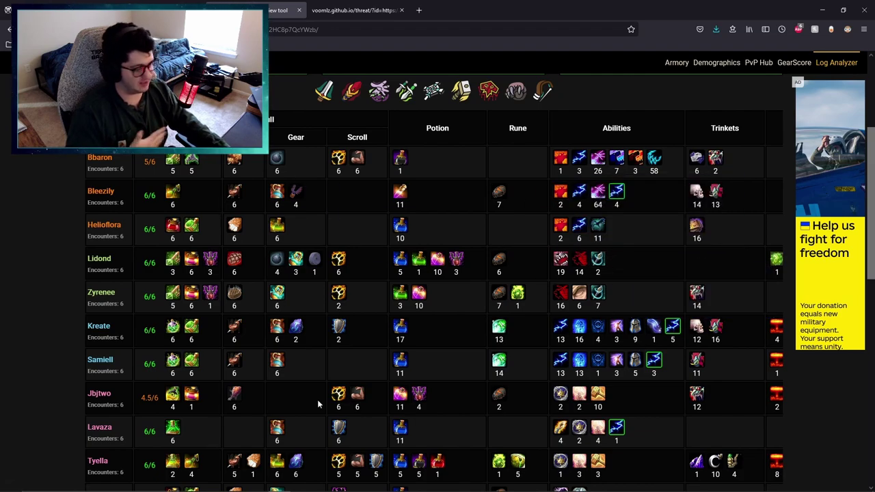
- Show the report's friendly Damage Done table and copy its web address
key("ctrl+Tab")
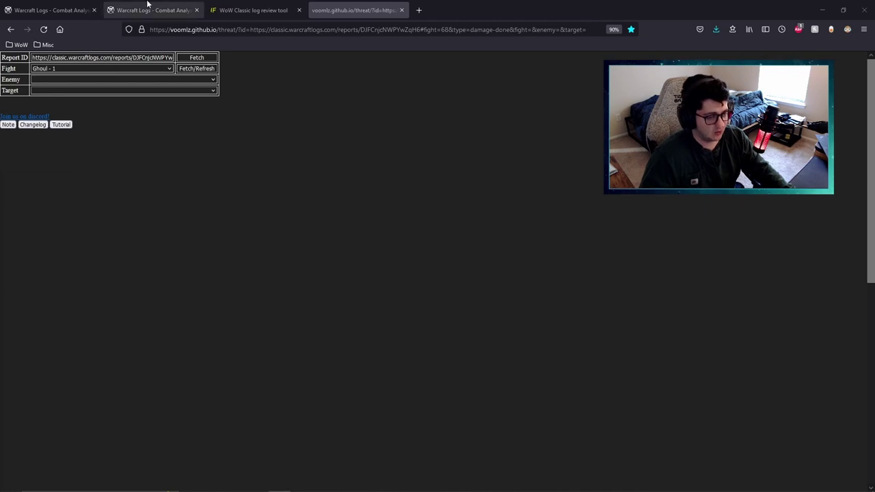
left_click(150, 9)
left_click(209, 197)
left_click(208, 214)
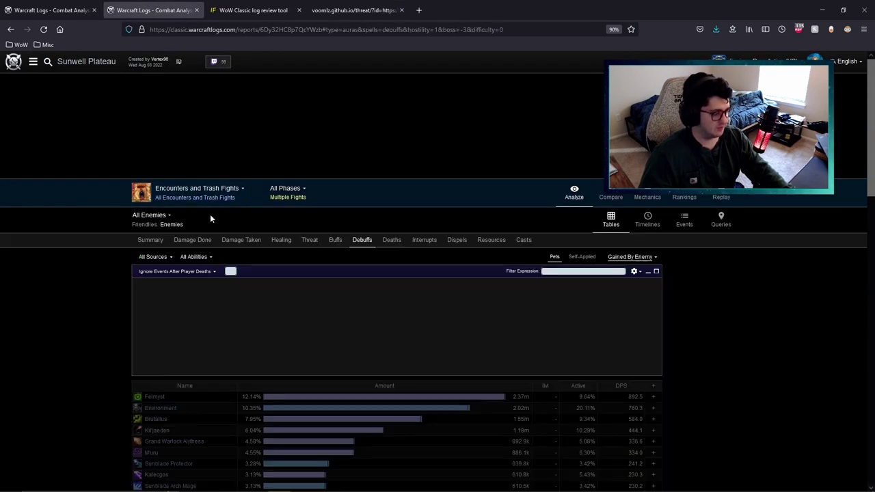
scroll(72, 285, "down", 1)
left_click(197, 195)
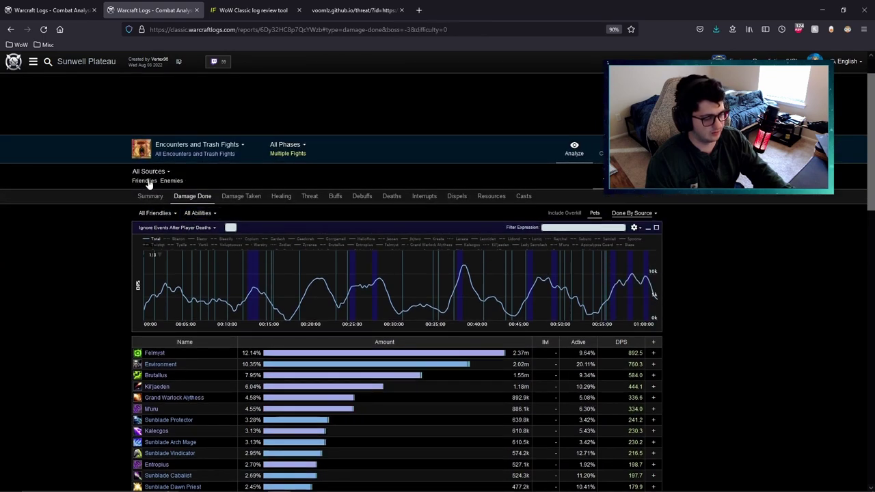
left_click(146, 182)
scroll(124, 219, "down", 2)
left_click(328, 29)
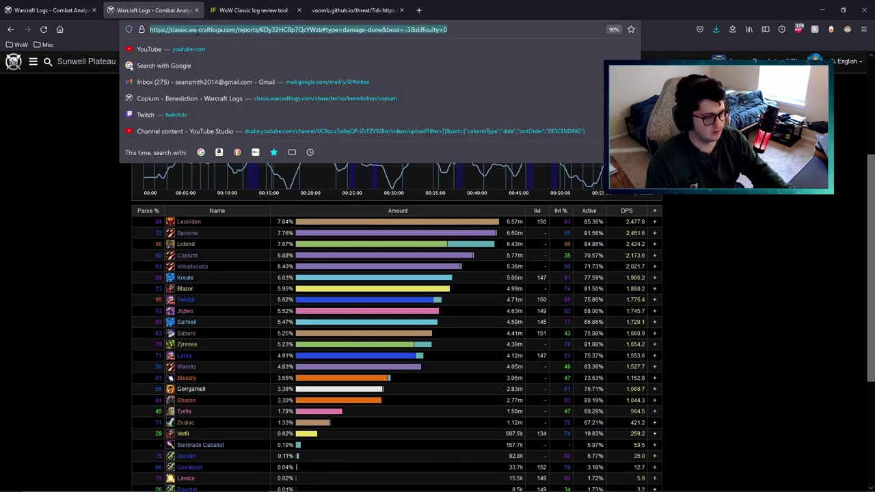
- Paste the report link into Report ID, fetch it, and load threat for Brutallus - 14
left_click(328, 15)
triple_click(106, 58)
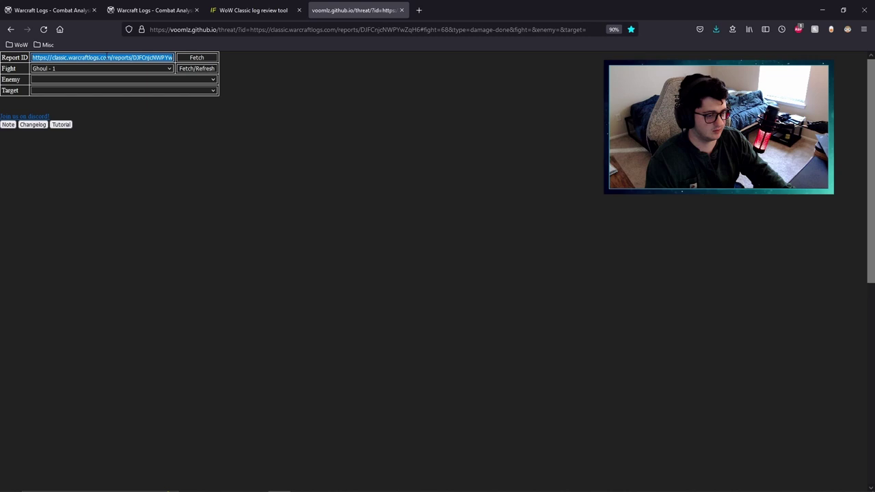
key("ctrl+v")
left_click(202, 60)
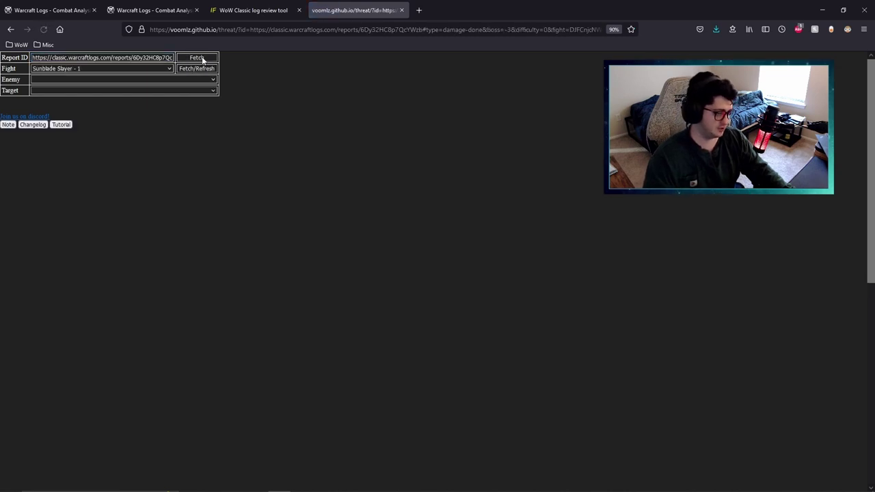
left_click(139, 69)
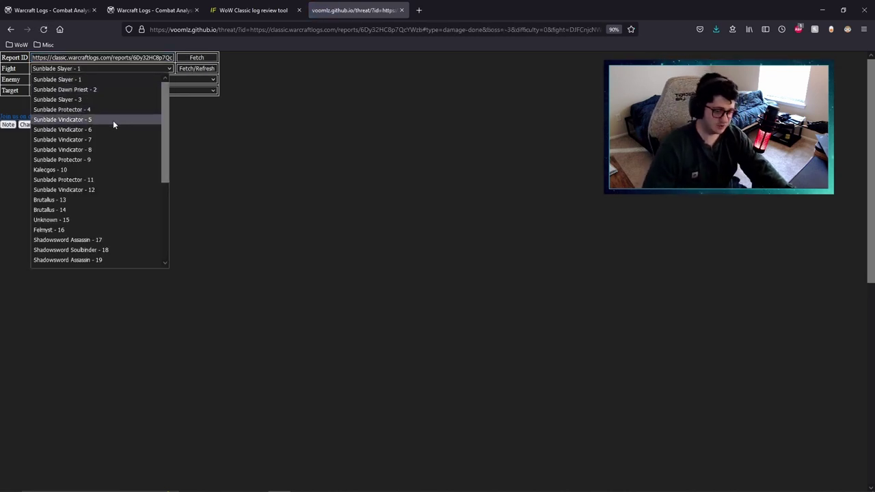
left_click(67, 210)
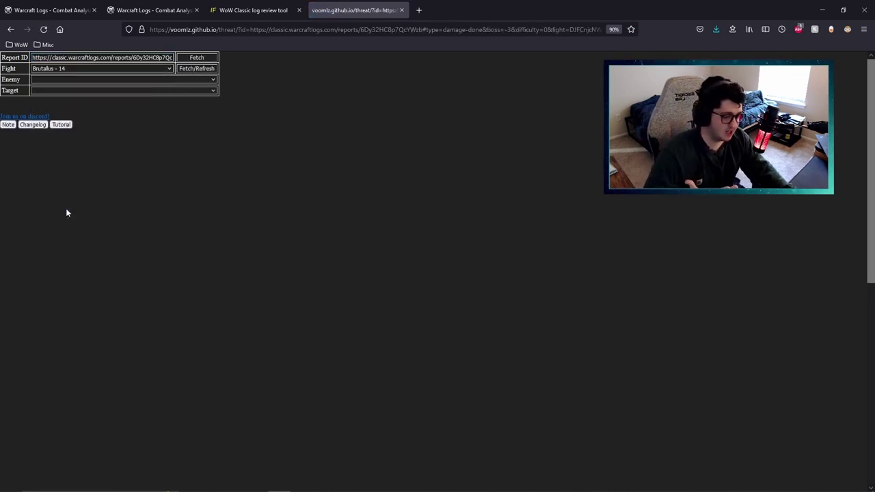
left_click(195, 70)
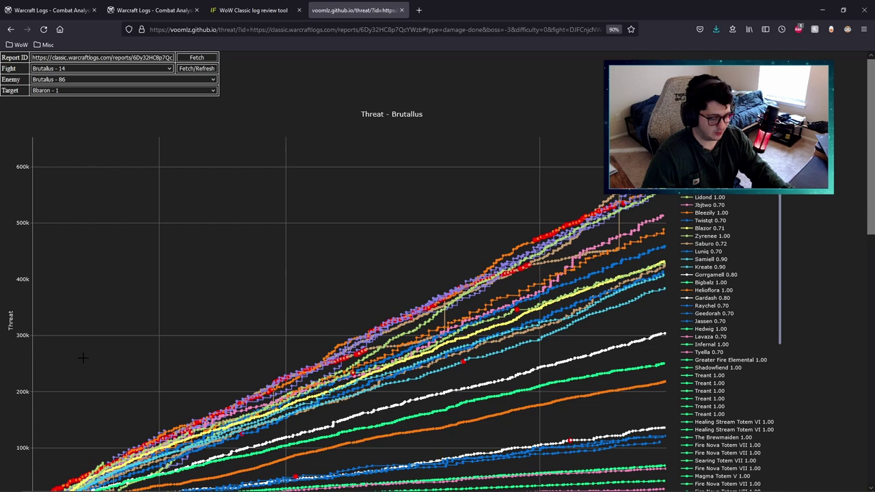
- Toggle the Treant 1.00 threat lines in the chart legend
scroll(254, 193, "down", 1)
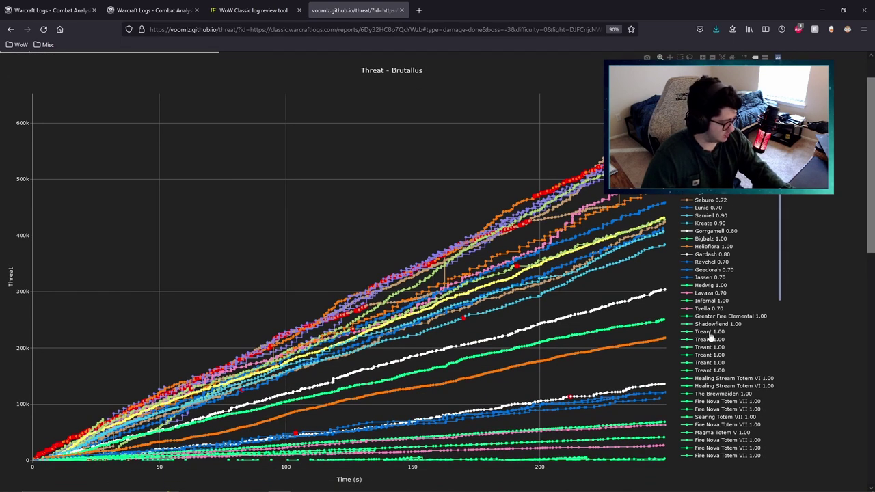
left_click(707, 355)
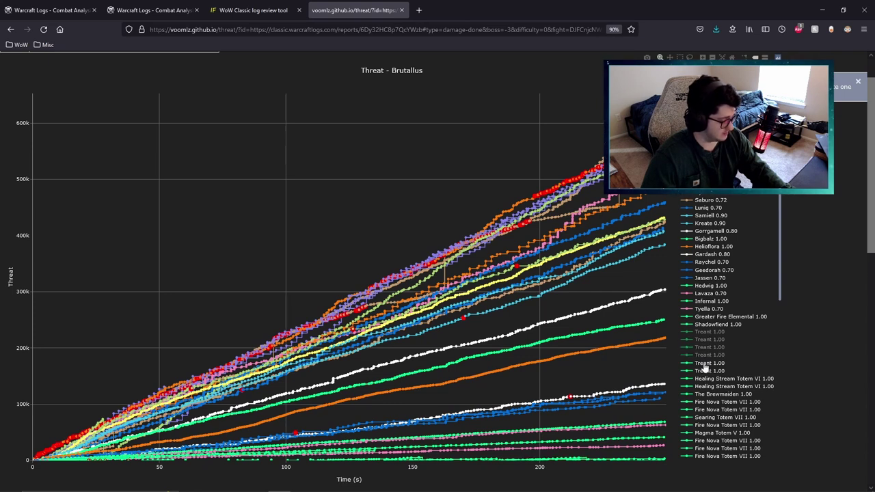
left_click(706, 369)
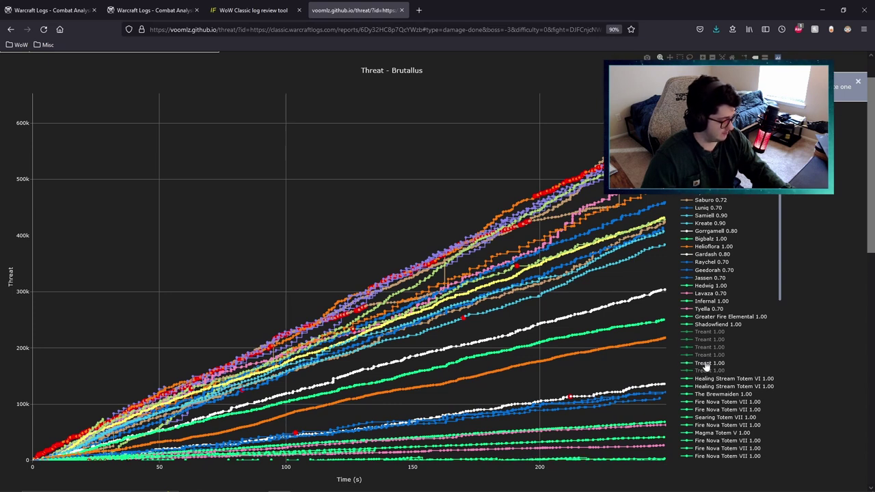
left_click(706, 369)
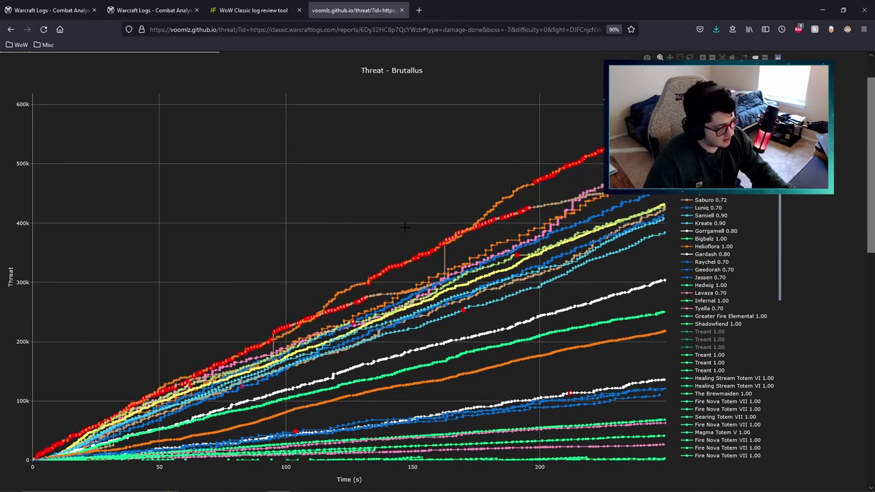
mouse_move(451, 243)
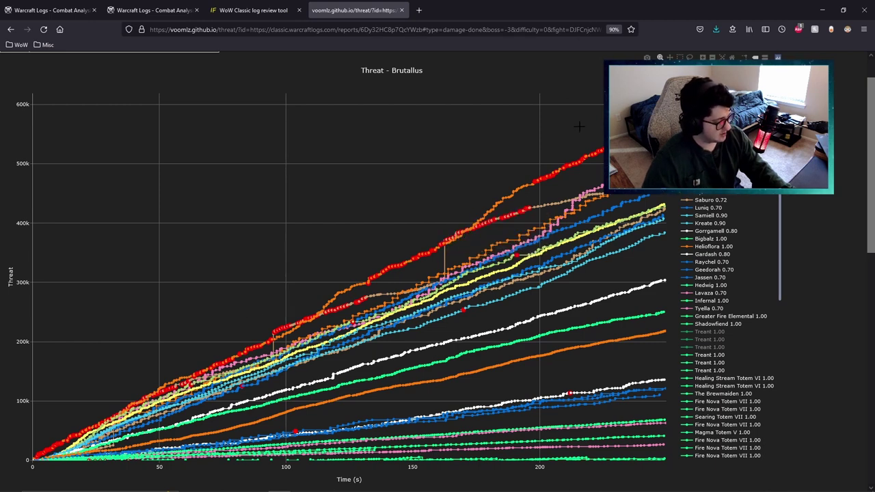
- Zoom the graph to roughly 222–245 s and read the leading lines' values, near 555k
mouse_move(615, 131)
left_mouse_down()
mouse_move(595, 131)
mouse_move(593, 151)
left_mouse_up()
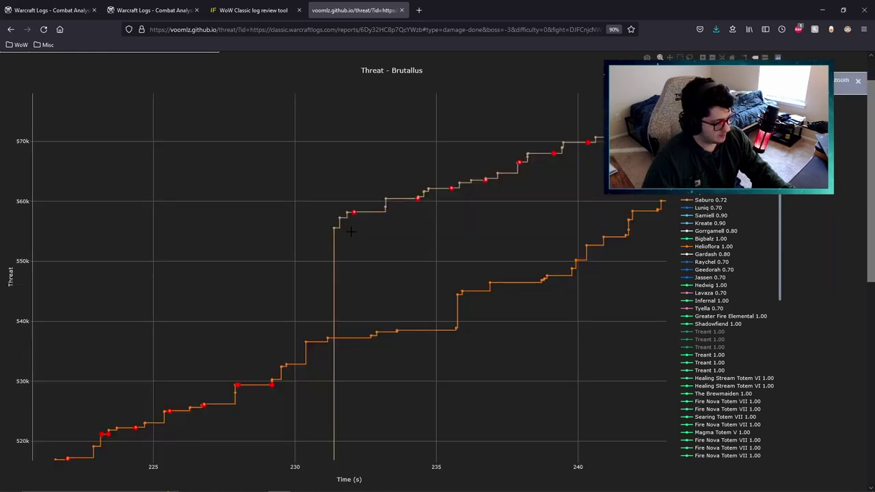
mouse_move(334, 229)
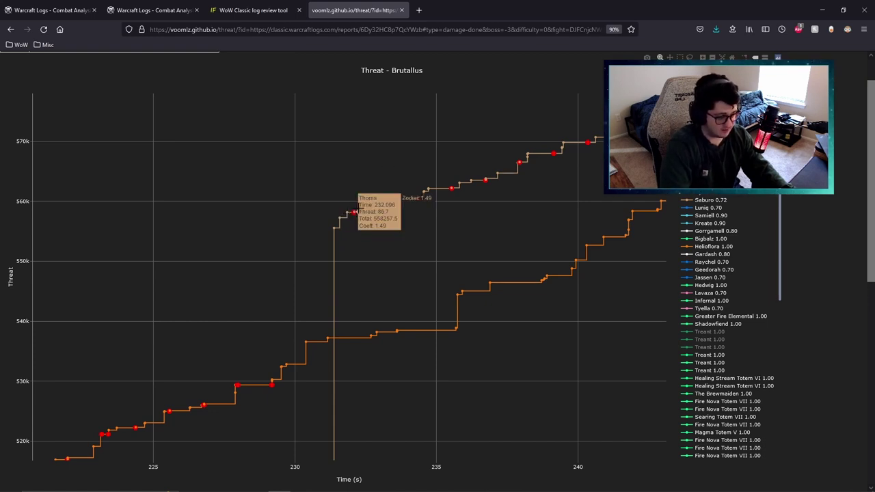
mouse_move(421, 201)
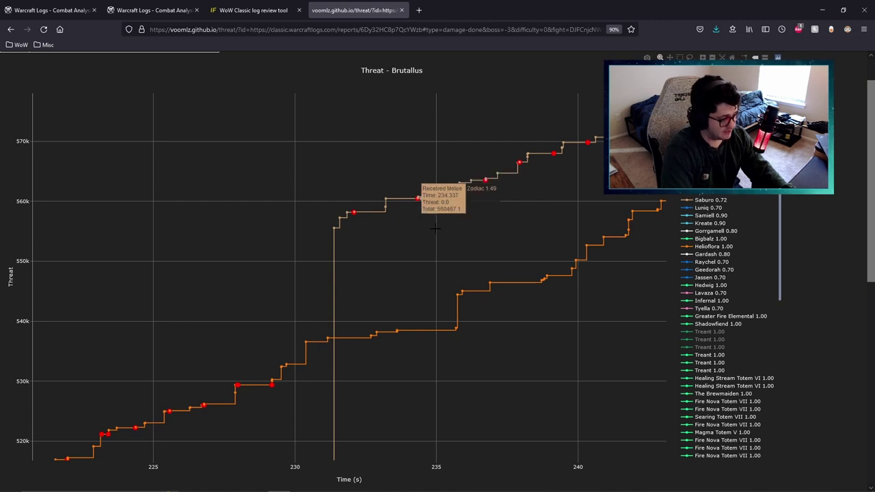